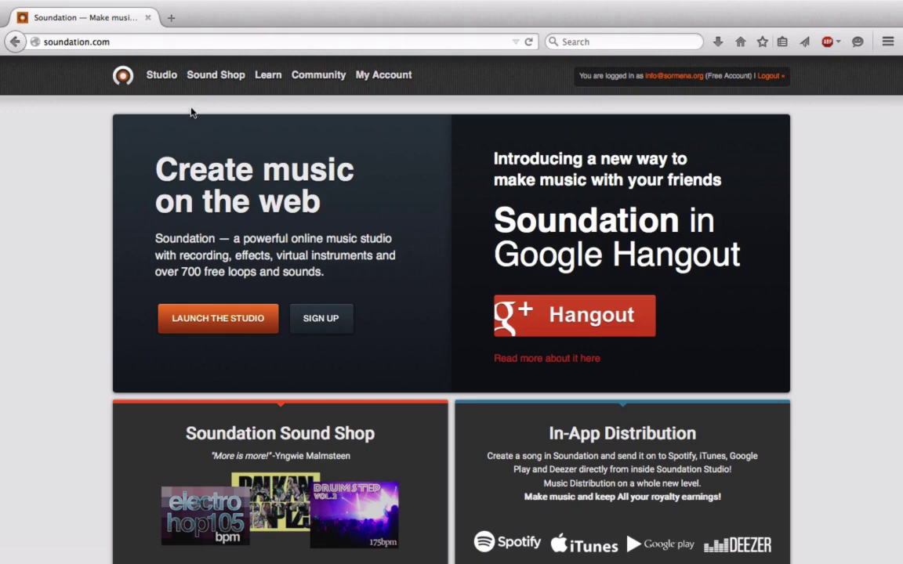
# - Open the online music studio and start a new empty song
pyautogui.click(165, 78)
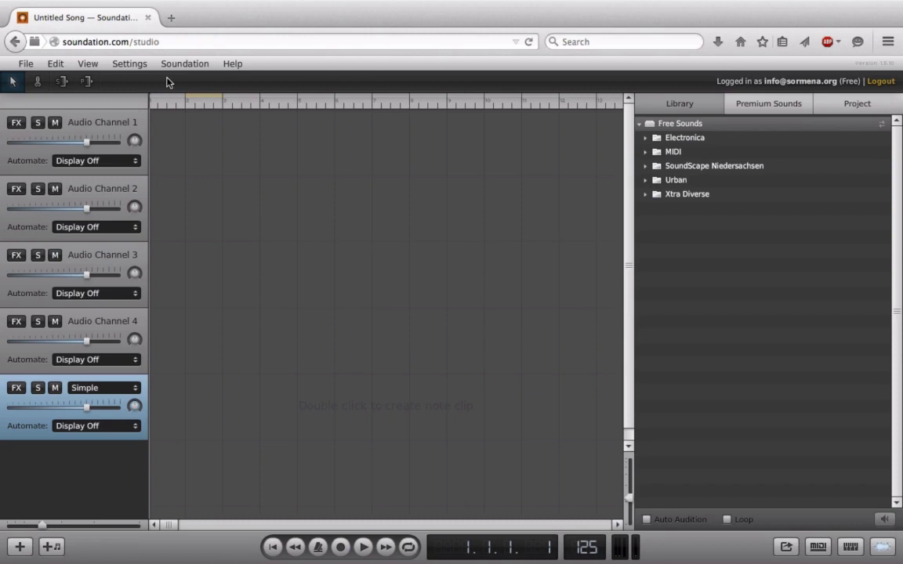
pyautogui.click(25, 65)
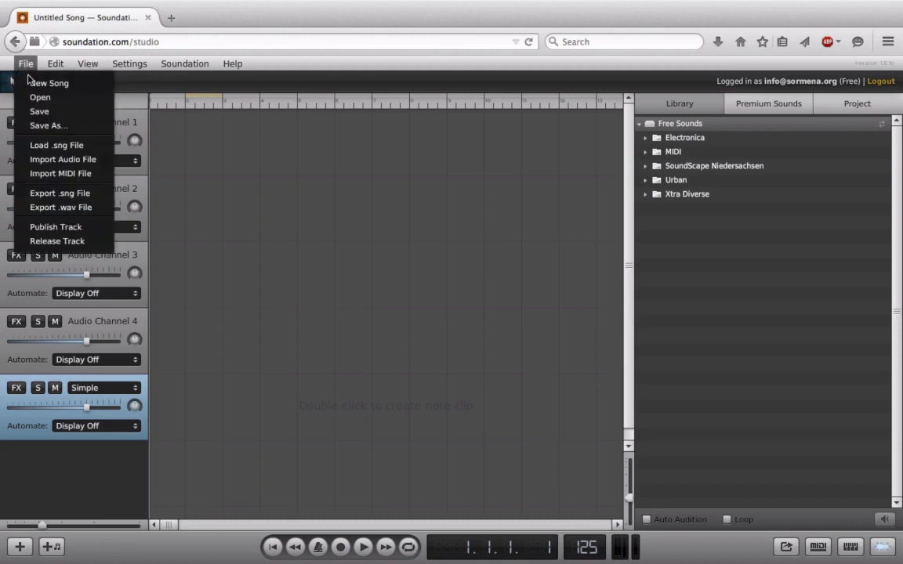
pyautogui.click(32, 84)
# - Save the new song under the name "Song 1"
pyautogui.click(25, 65)
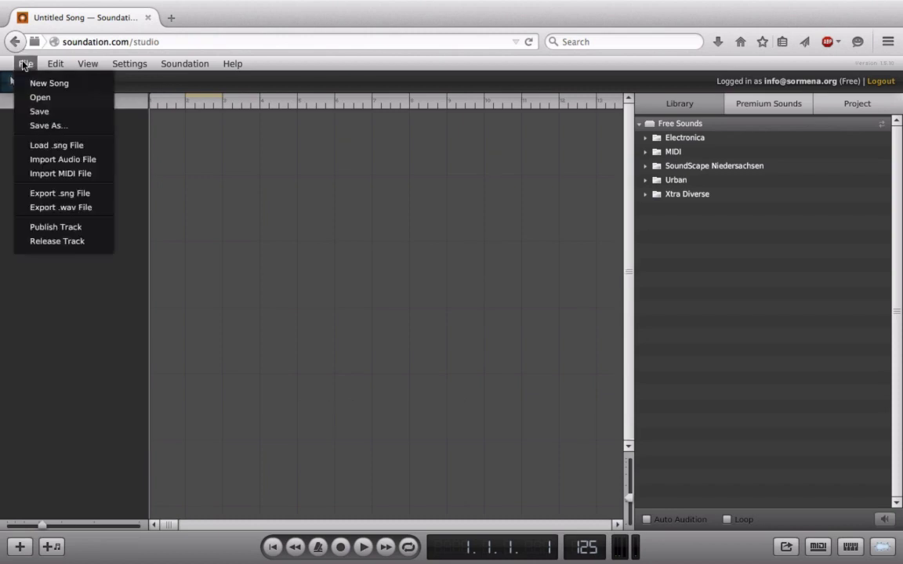
pyautogui.click(32, 124)
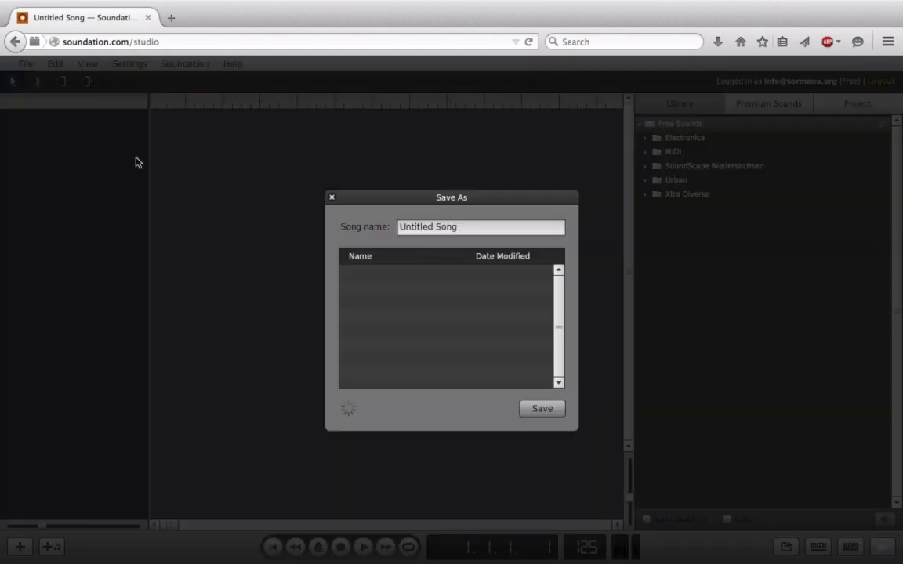
pyautogui.doubleClick(431, 226)
pyautogui.press('BackSpace')
pyautogui.press('Delete')
pyautogui.click(430, 224)
pyautogui.write('1')
pyautogui.click(542, 409)
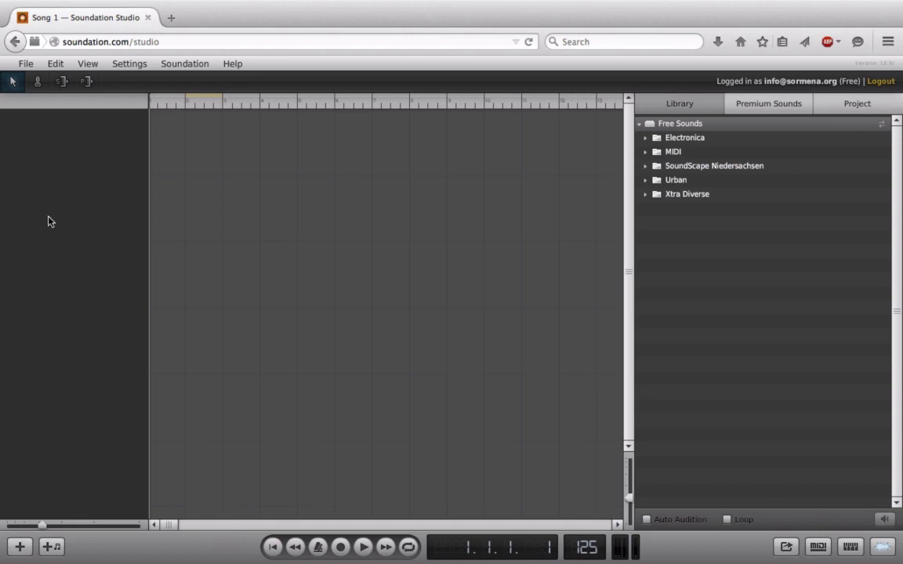
# - Add an audio channel and preview the loop 125 BeatElectroHouse.wav from the Electronica 125 folder of the free sounds
pyautogui.click(21, 548)
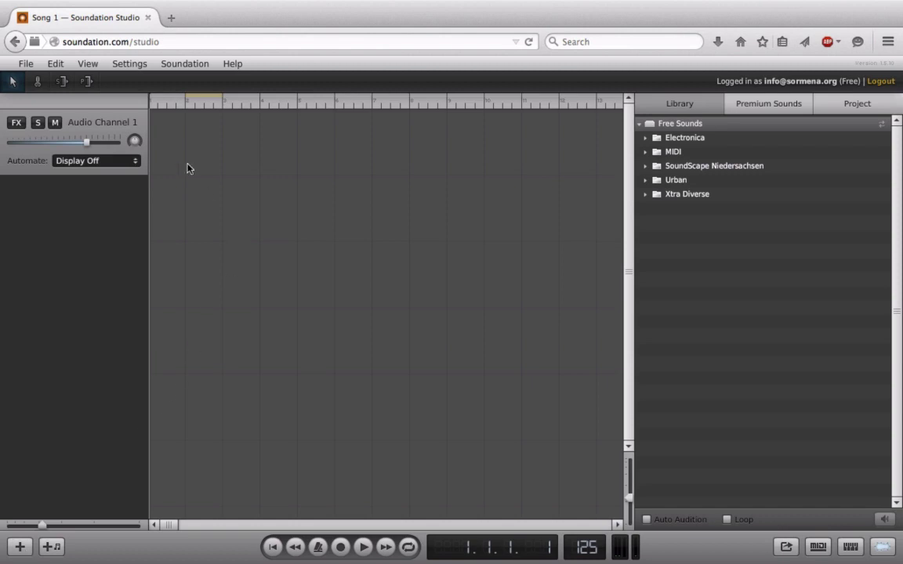
pyautogui.click(645, 137)
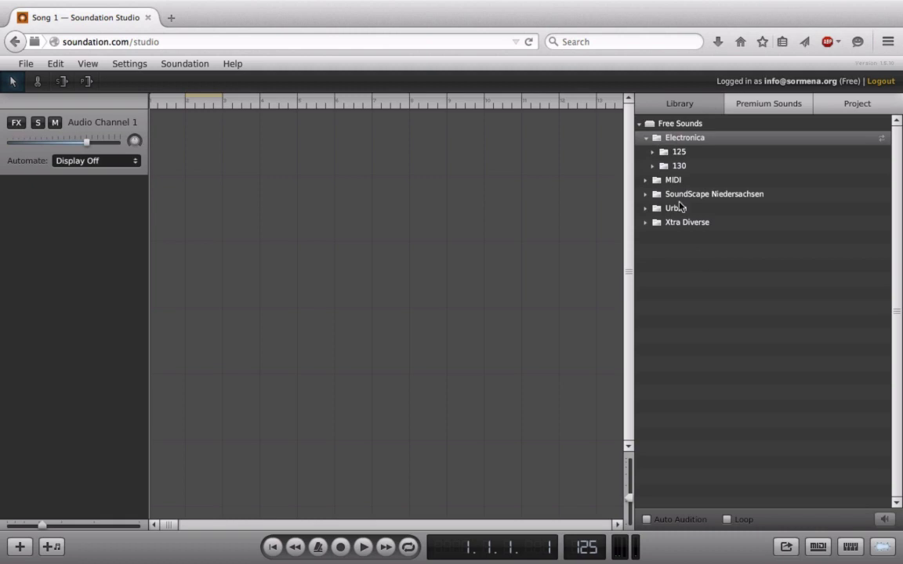
pyautogui.click(652, 152)
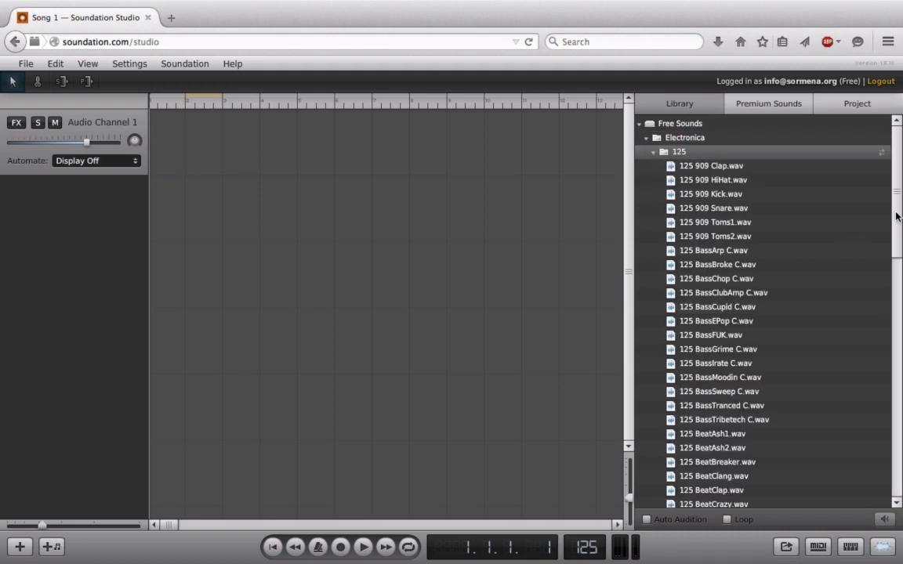
pyautogui.moveTo(893, 185); pyautogui.dragTo(895, 210)
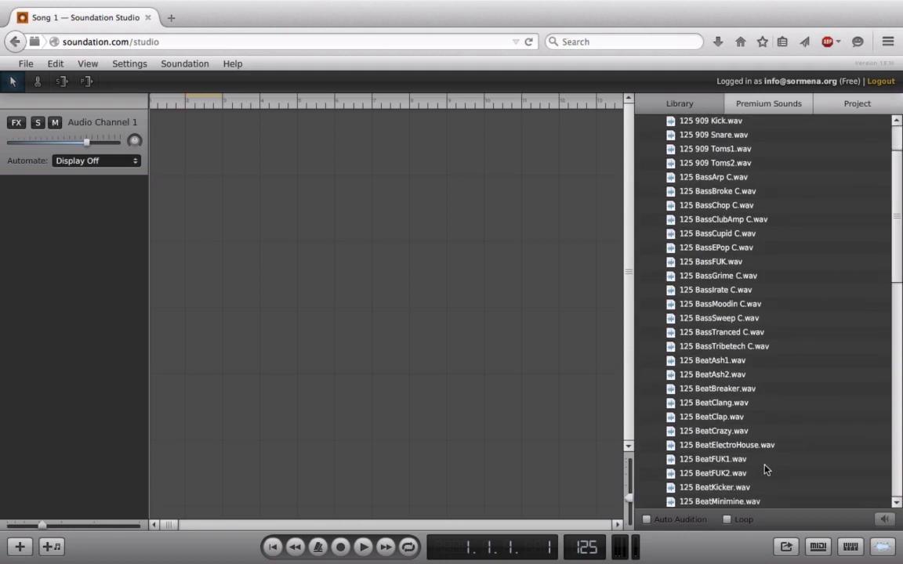
pyautogui.click(713, 451)
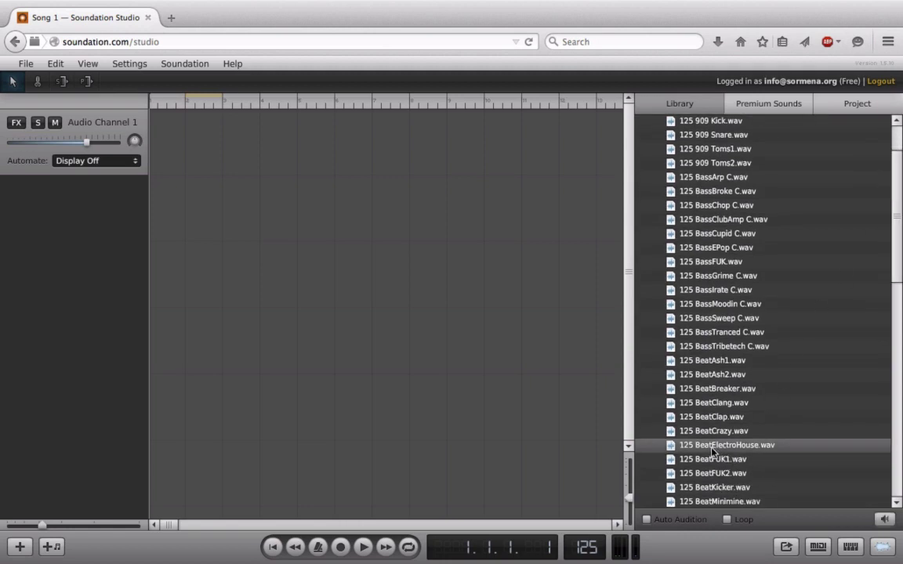
pyautogui.click(885, 521)
# - Place the 125 BeatElectroHouse.wav loop on Audio Channel 1 and align it with the start of bar 1
pyautogui.moveTo(693, 451); pyautogui.dragTo(261, 325)
pyautogui.moveTo(715, 447); pyautogui.dragTo(222, 151)
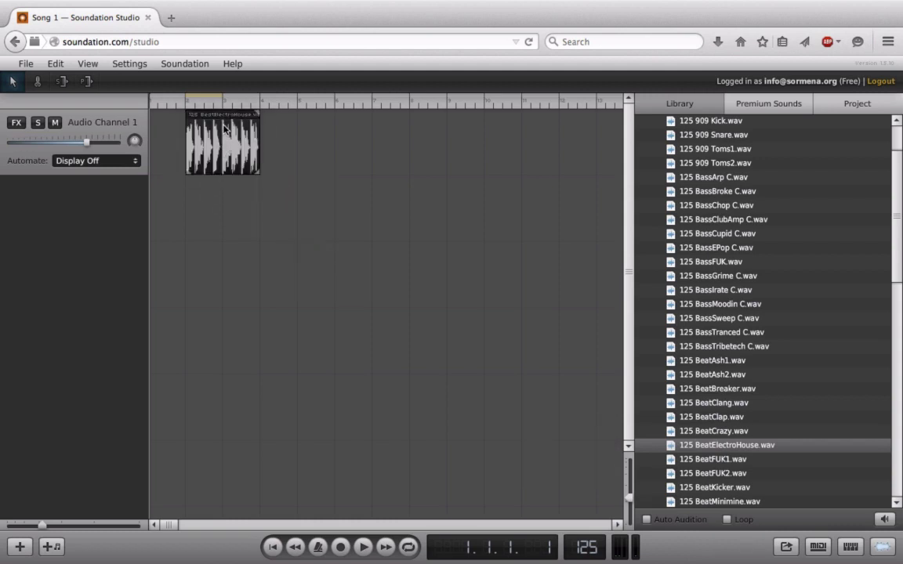
pyautogui.moveTo(202, 115); pyautogui.dragTo(178, 117)
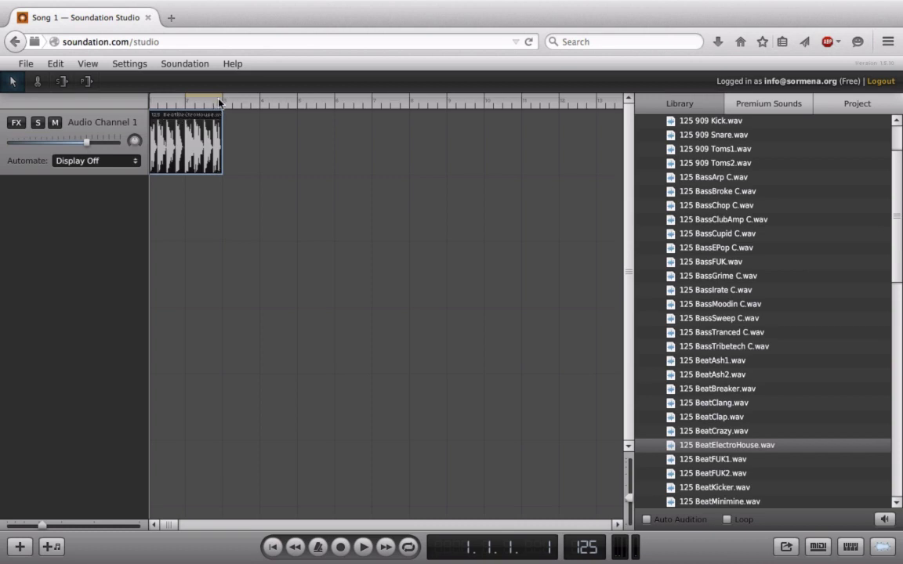
pyautogui.moveTo(190, 122); pyautogui.dragTo(265, 121)
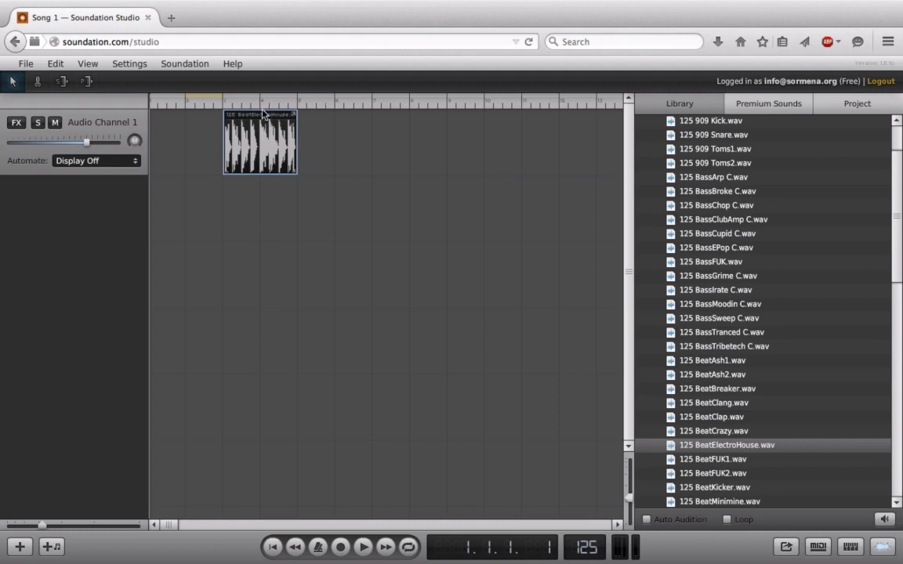
pyautogui.moveTo(232, 115); pyautogui.dragTo(156, 135)
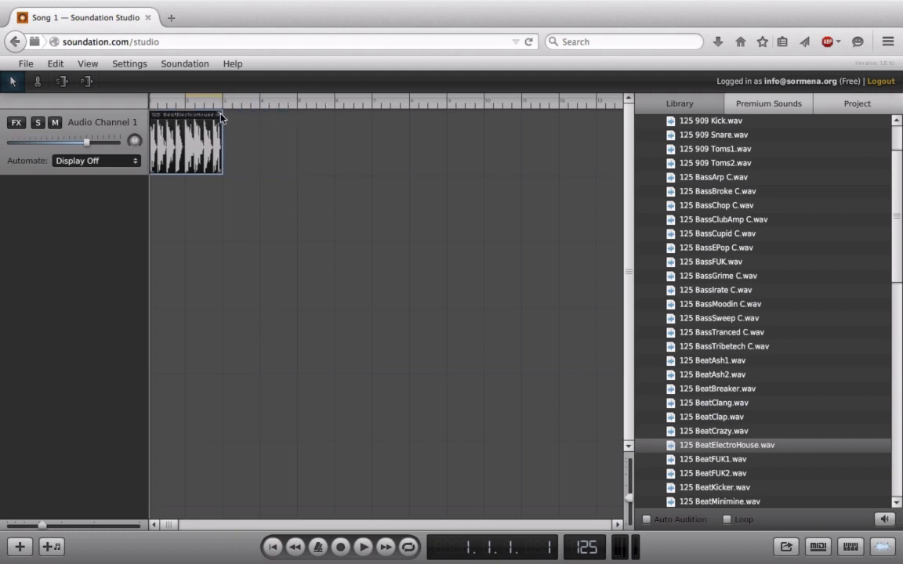
# - Extend the BeatElectroHouse clip by looping it up to bar 9, and play it briefly
pyautogui.moveTo(221, 116); pyautogui.dragTo(449, 120)
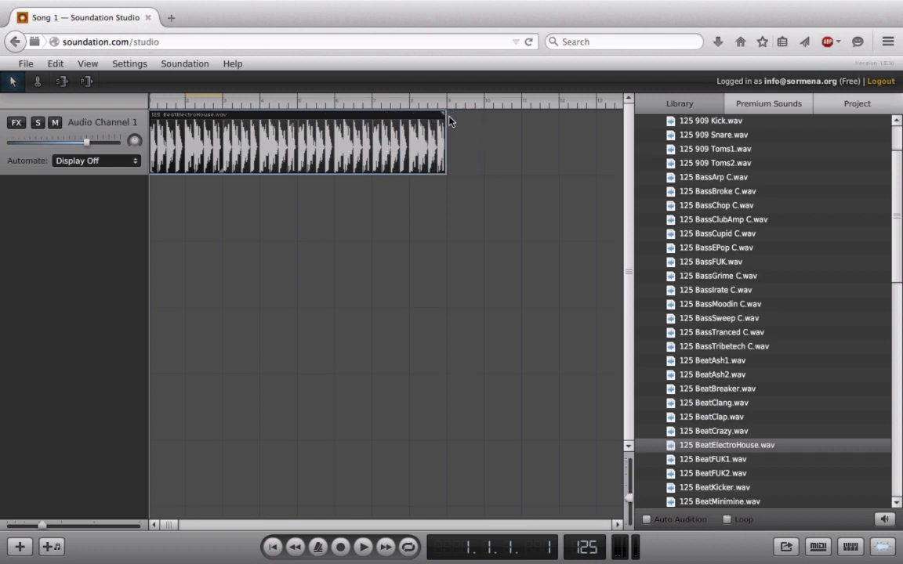
pyautogui.click(365, 548)
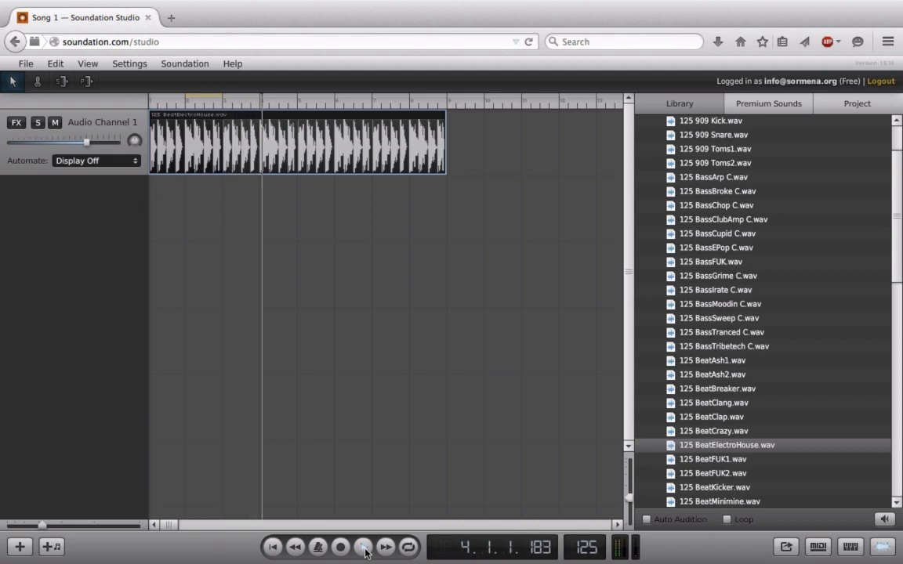
pyautogui.click(365, 548)
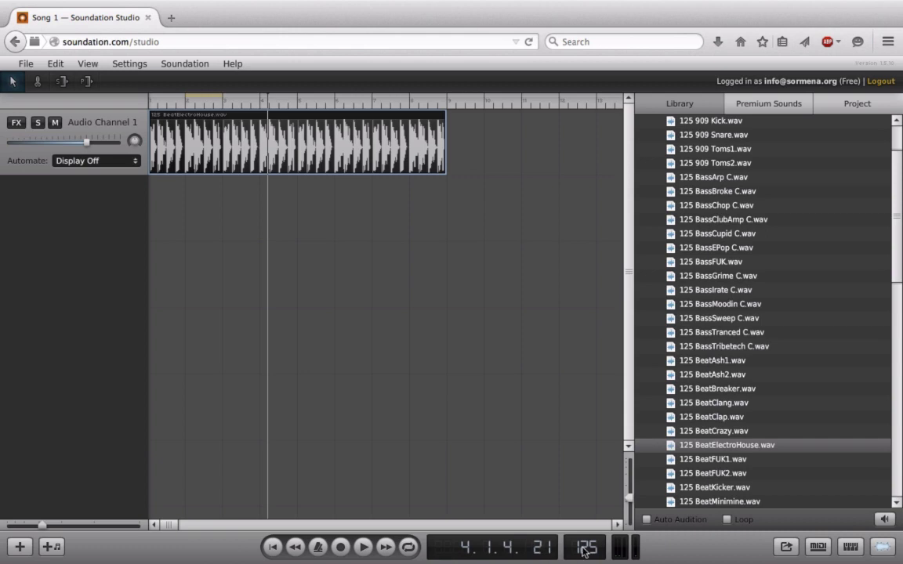
# - Collapse the 125 sound folder and delete the BeatElectroHouse clip from Audio Channel 1
pyautogui.scroll(3, 679, 359)
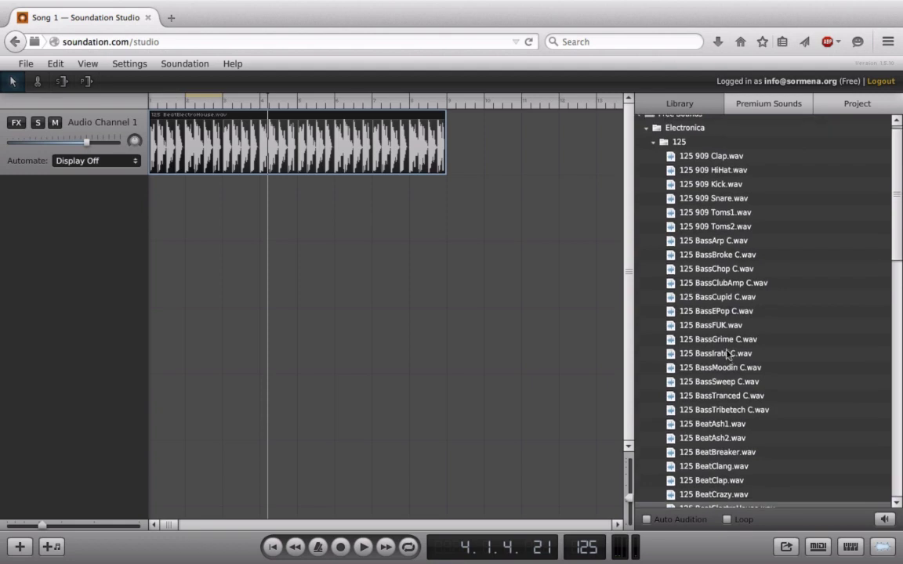
pyautogui.scroll(1, 638, 146)
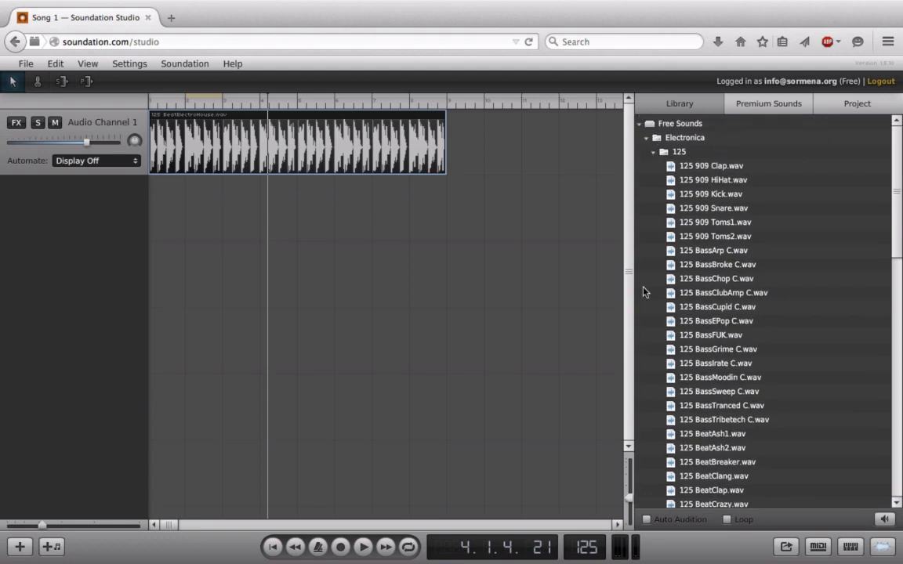
pyautogui.click(653, 151)
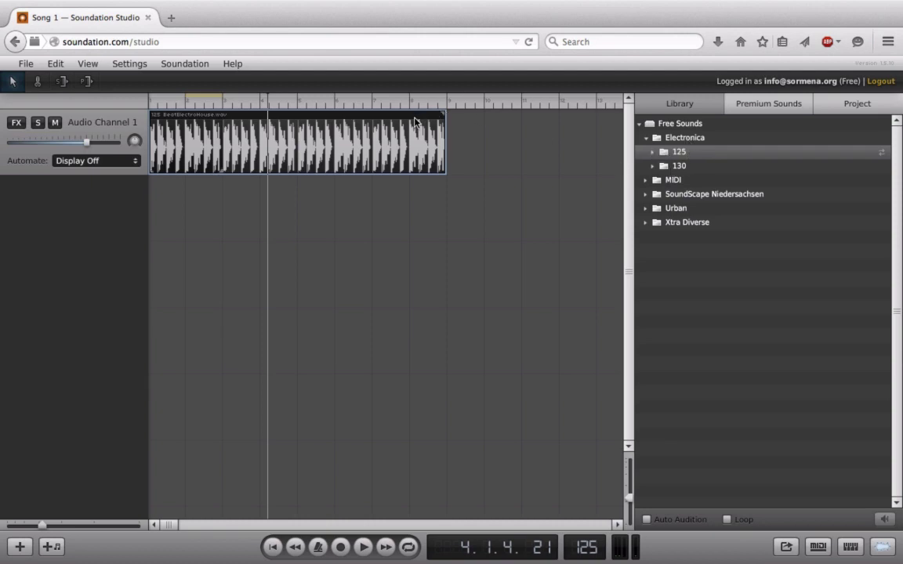
pyautogui.press('Delete')
# - Place the 130 SynthDark1 C.wav loop from the Electronica 130 folder at the start of Audio Channel 1
pyautogui.click(671, 167)
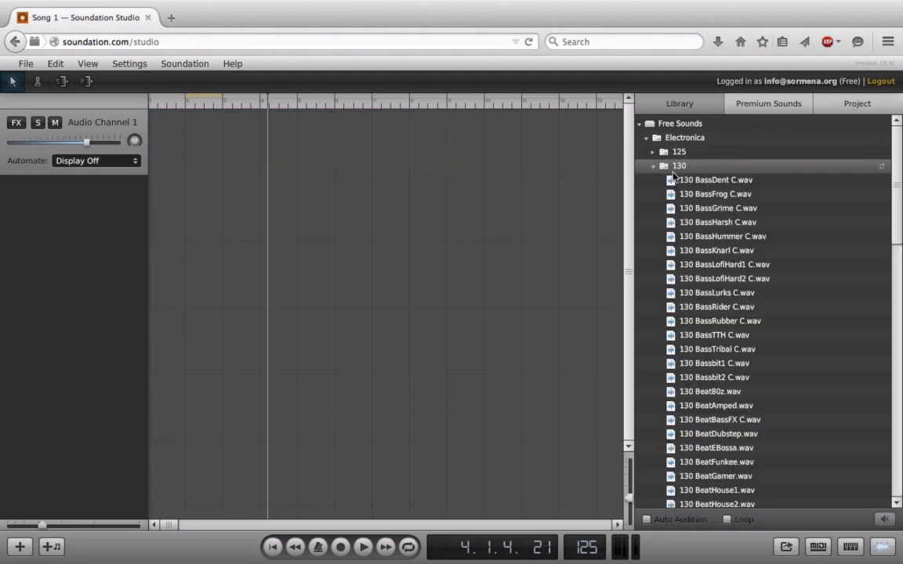
pyautogui.scroll(-6, 729, 328)
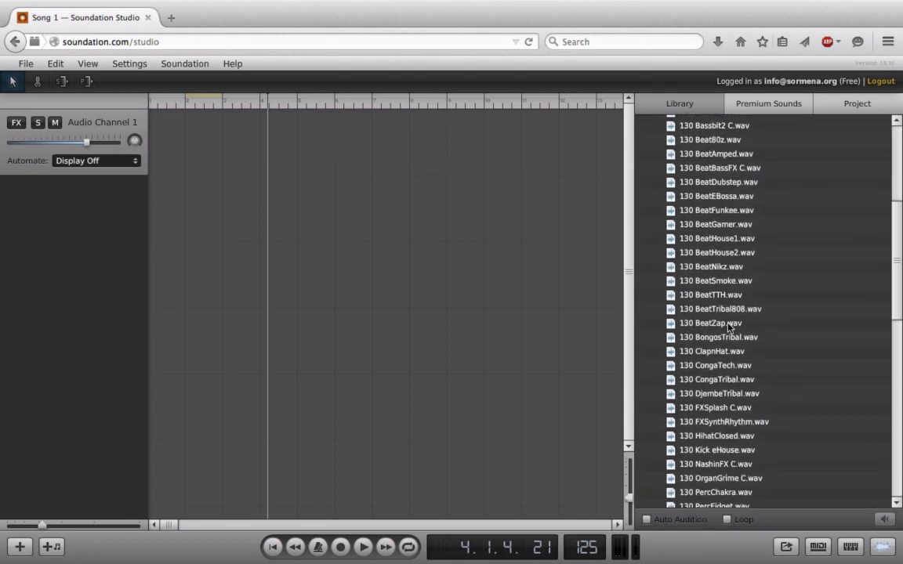
pyautogui.scroll(-2, 729, 328)
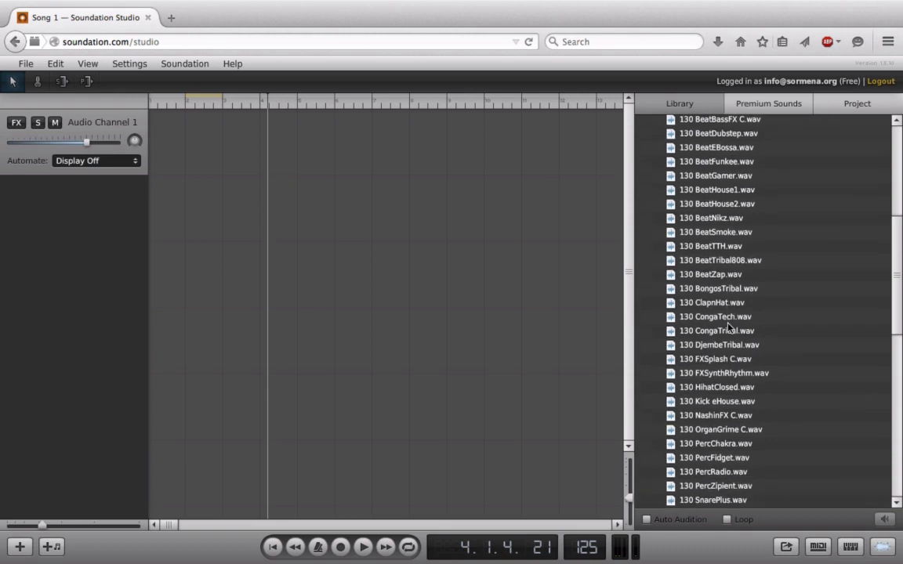
pyautogui.scroll(-2, 729, 328)
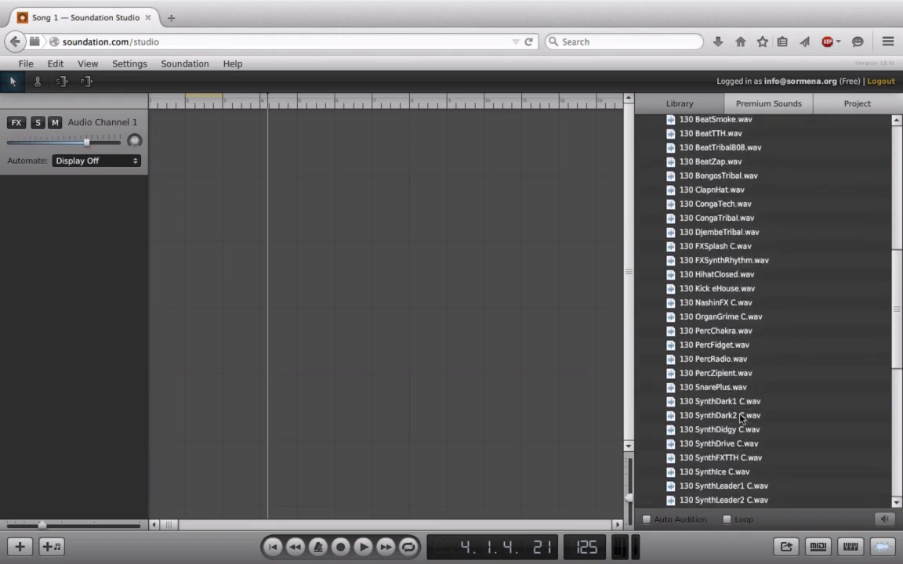
pyautogui.click(715, 403)
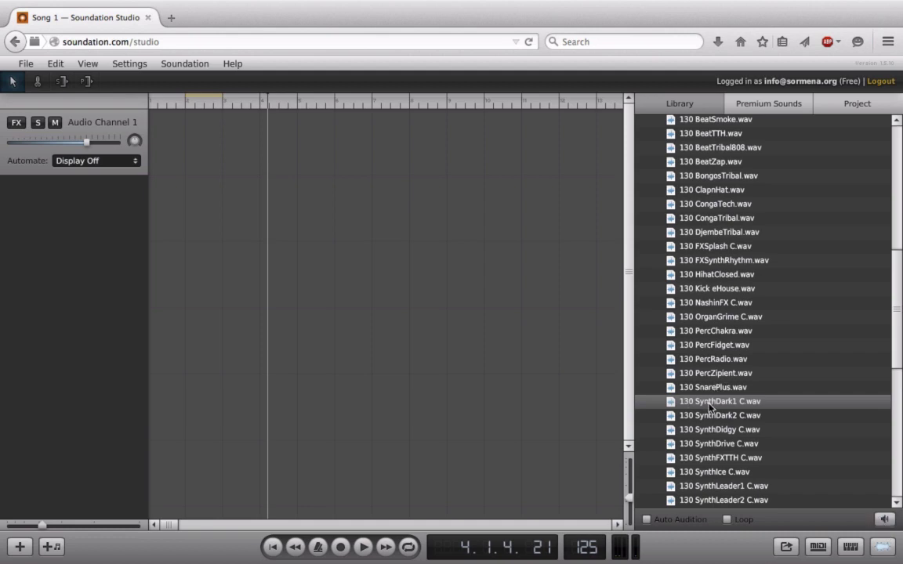
pyautogui.moveTo(710, 405); pyautogui.dragTo(328, 148)
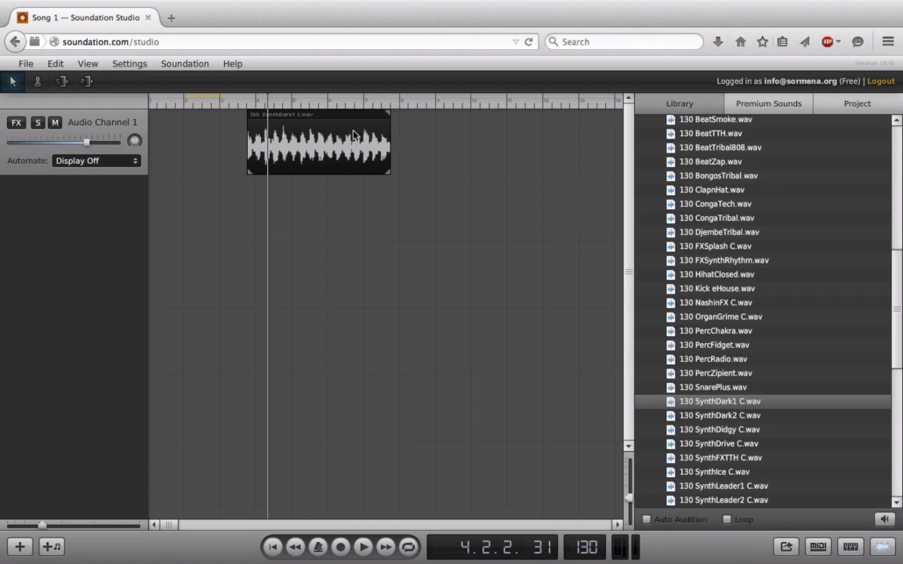
pyautogui.moveTo(334, 122); pyautogui.dragTo(235, 122)
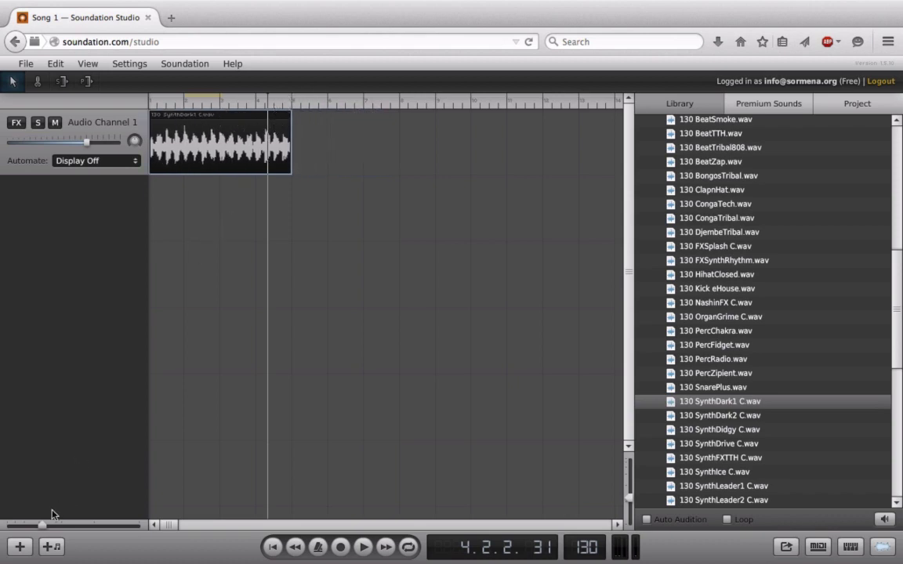
# - Set the song tempo to 125
pyautogui.moveTo(42, 525); pyautogui.dragTo(52, 526)
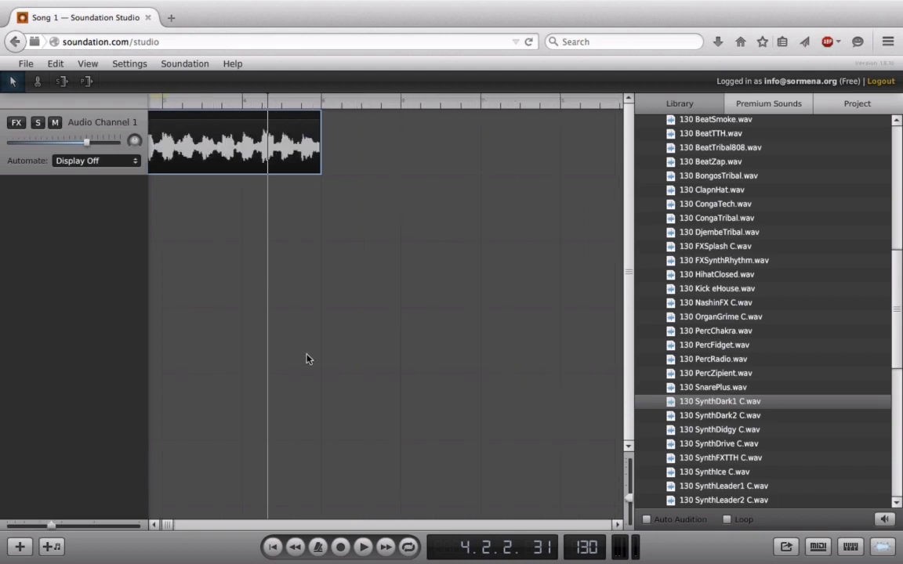
pyautogui.click(154, 525)
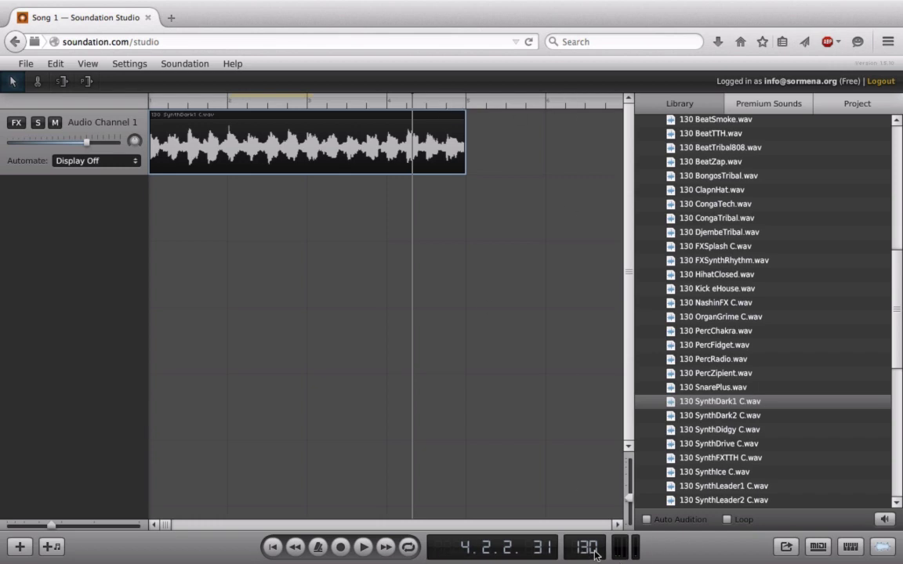
pyautogui.scroll(-5, 594, 554)
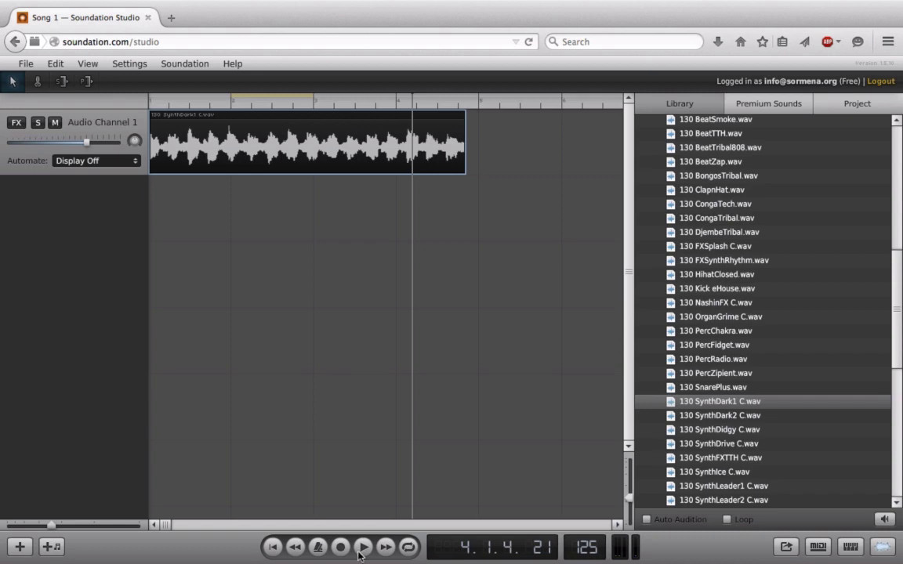
# - Turn on the metronome, mute Audio Channel 1 and play the song from the beginning
pyautogui.click(318, 548)
pyautogui.click(55, 122)
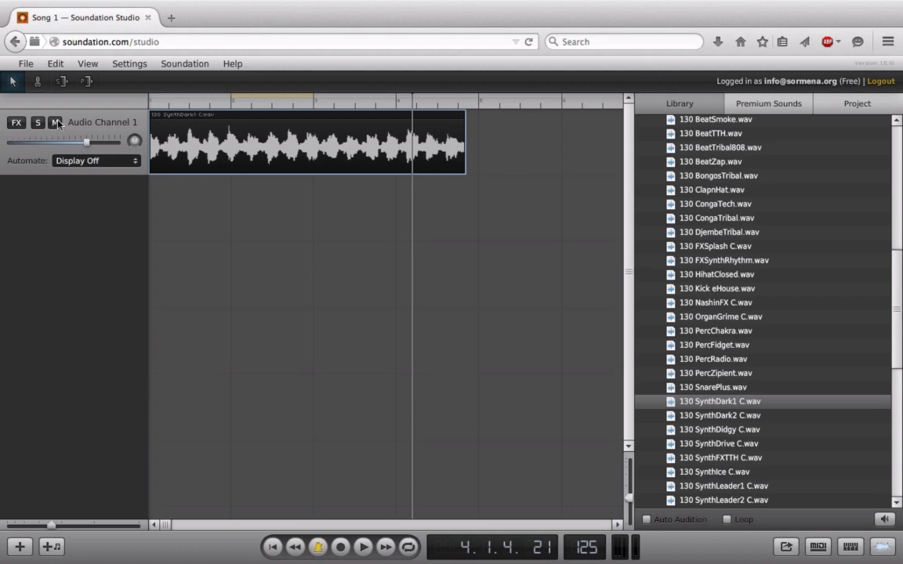
pyautogui.click(273, 548)
pyautogui.click(365, 548)
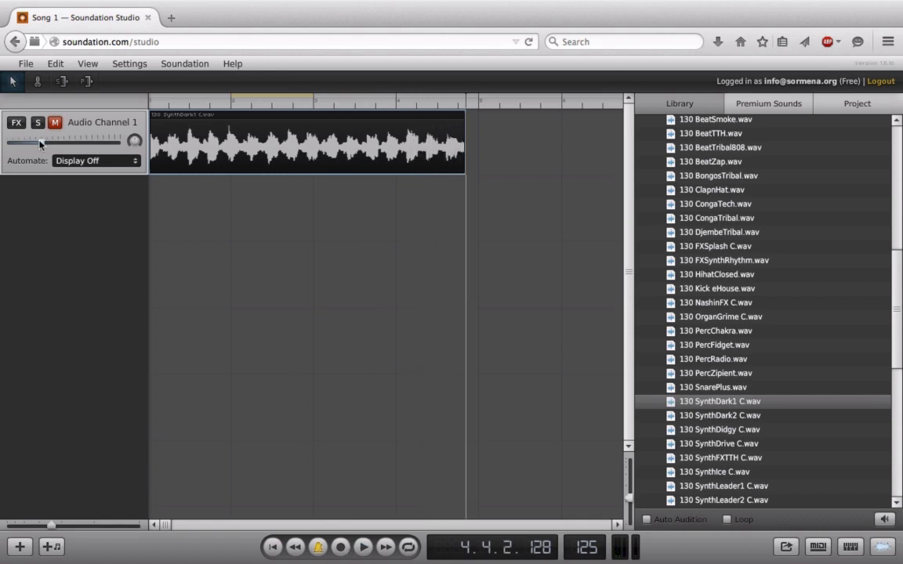
# - Lower the volume of Audio Channel 1 and extend the SynthDark1 clip by looping it to about bar 16
pyautogui.moveTo(41, 143); pyautogui.dragTo(26, 143)
pyautogui.moveTo(51, 526); pyautogui.dragTo(39, 525)
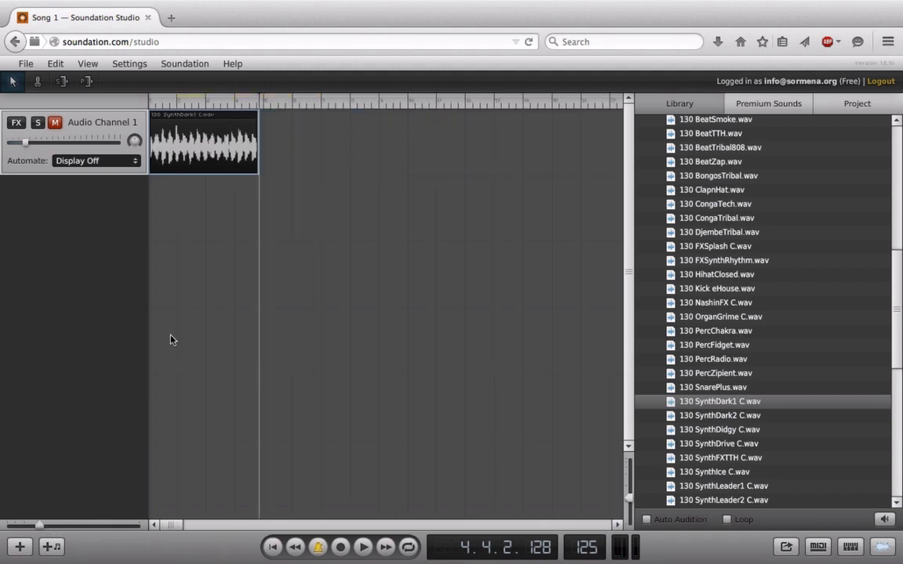
pyautogui.moveTo(258, 123); pyautogui.dragTo(580, 149)
# - Return to the start of the song and play it with the metronome on
pyautogui.click(272, 547)
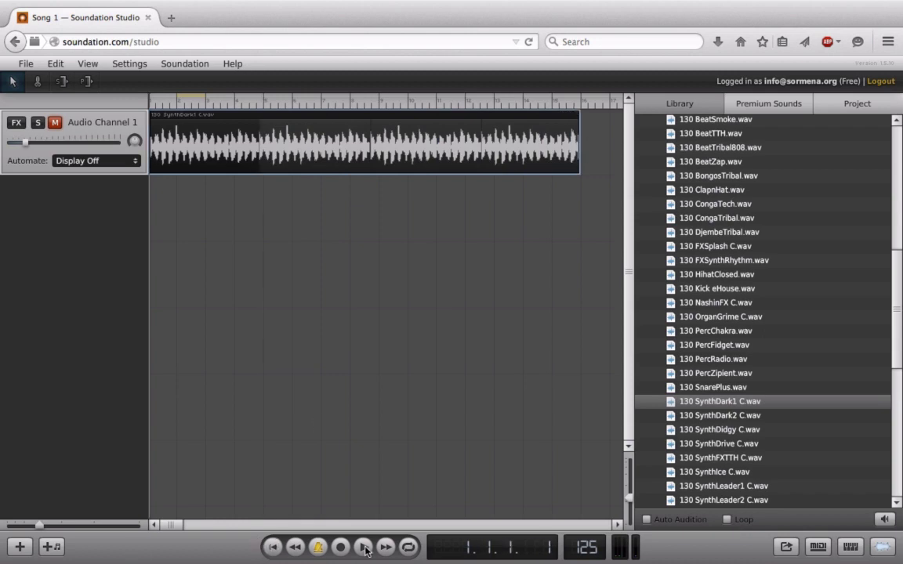
pyautogui.press('space')
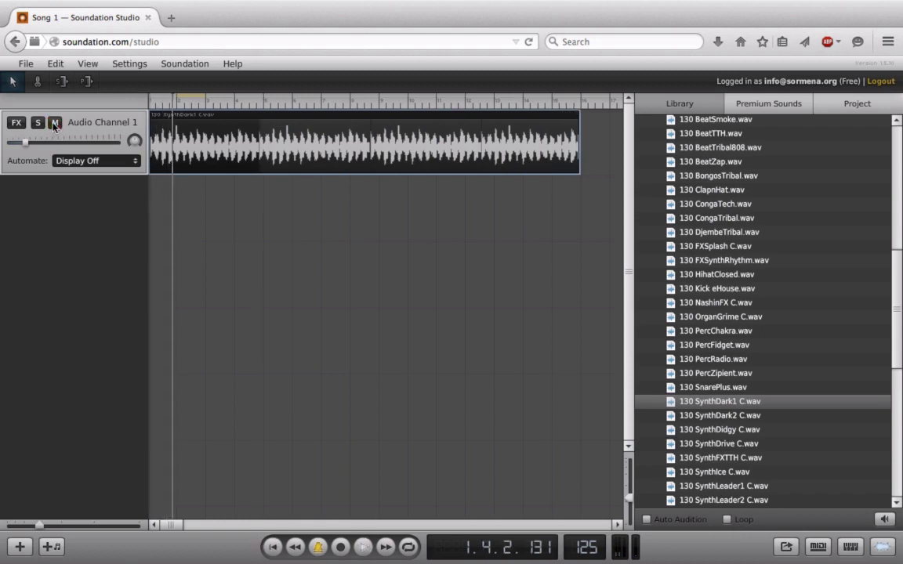
# - Unmute Audio Channel 1 during playback, raise its volume slightly and stop the song
pyautogui.click(54, 123)
pyautogui.moveTo(26, 146); pyautogui.dragTo(33, 151)
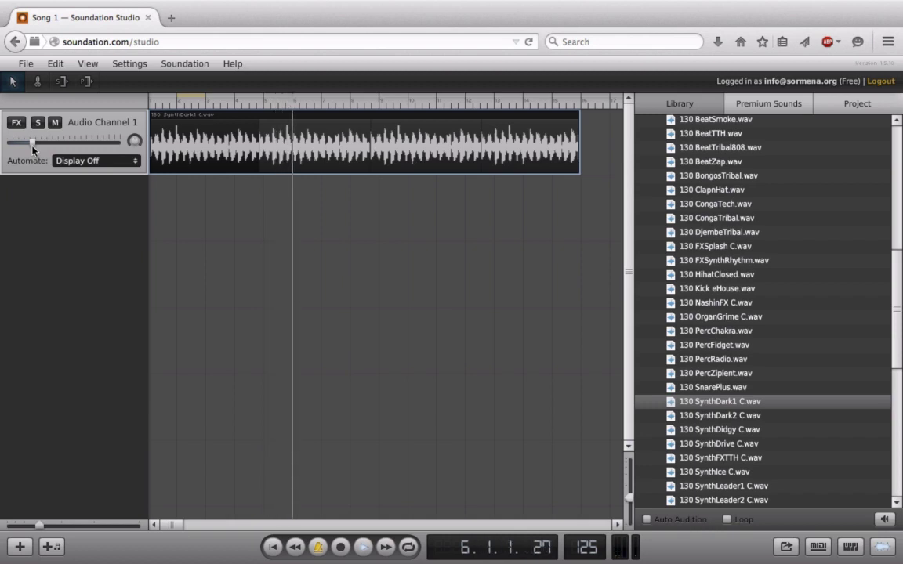
pyautogui.press('space')
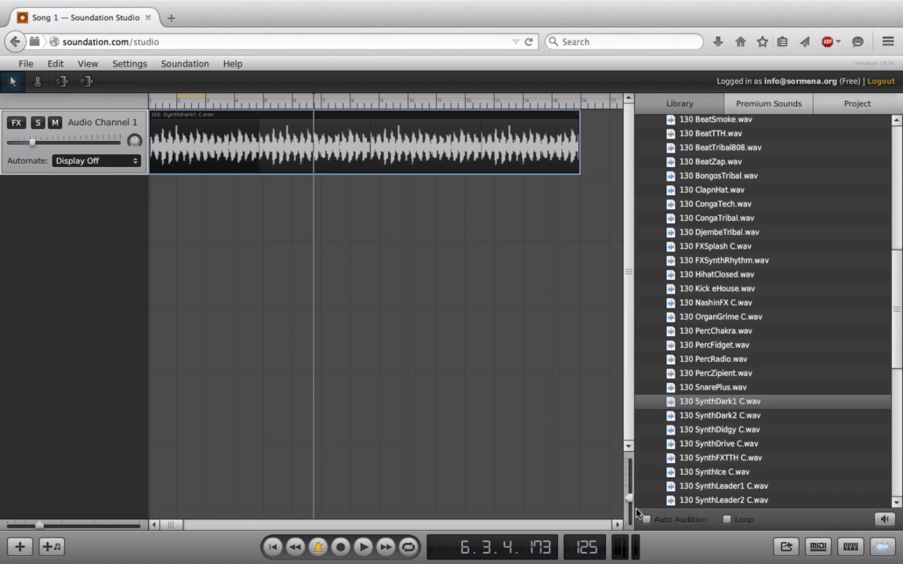
# - Set the song tempo to 130 and play a few bars from the current position
pyautogui.doubleClick(593, 551)
pyautogui.write('130')
pyautogui.press('Return')
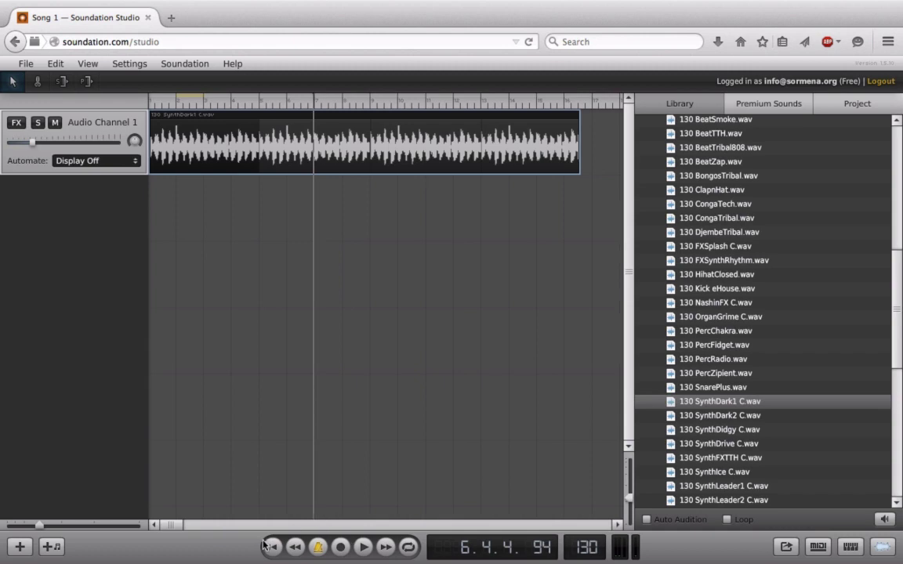
pyautogui.click(362, 548)
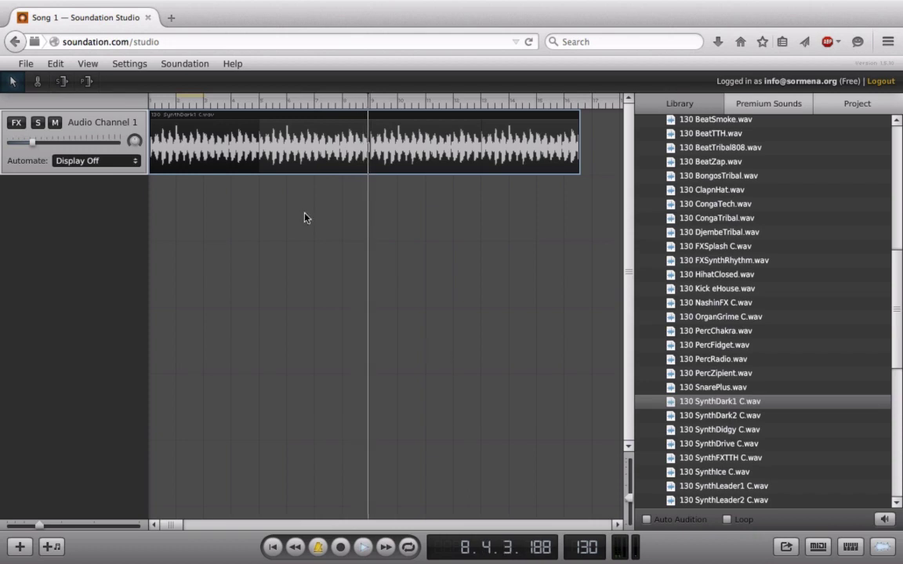
pyautogui.press('space')
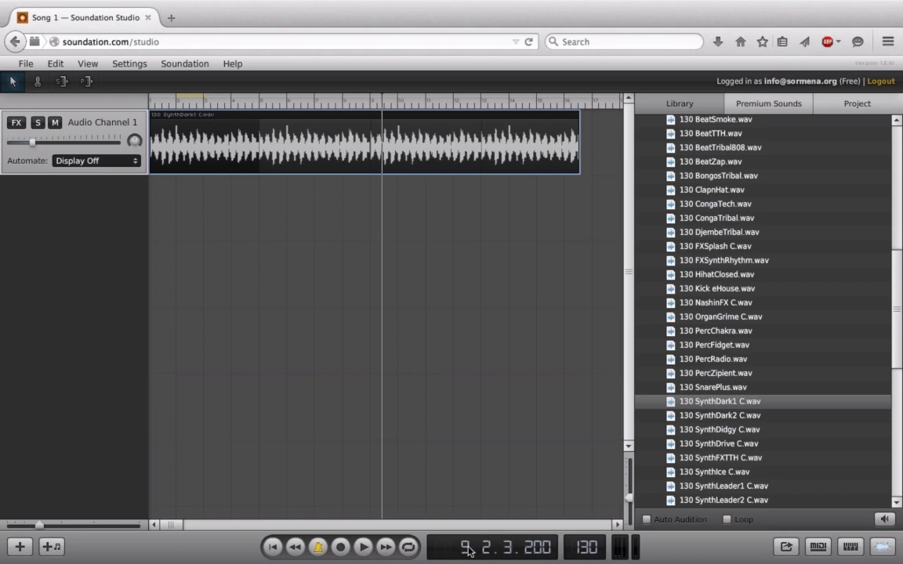
# - Switch the song position display back and forth between elapsed time and bars and beats, ending on bars and beats
pyautogui.click(443, 553)
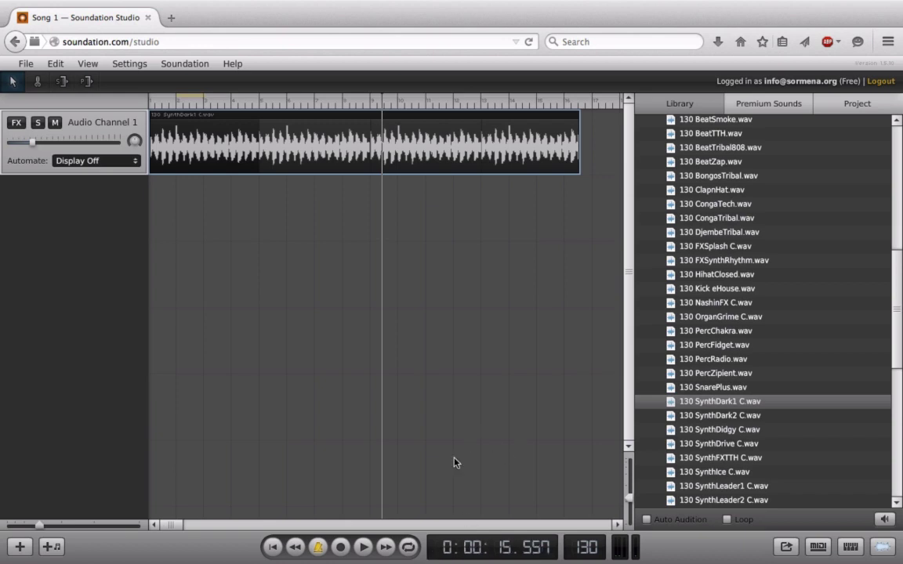
pyautogui.click(485, 550)
pyautogui.click(485, 551)
pyautogui.click(479, 550)
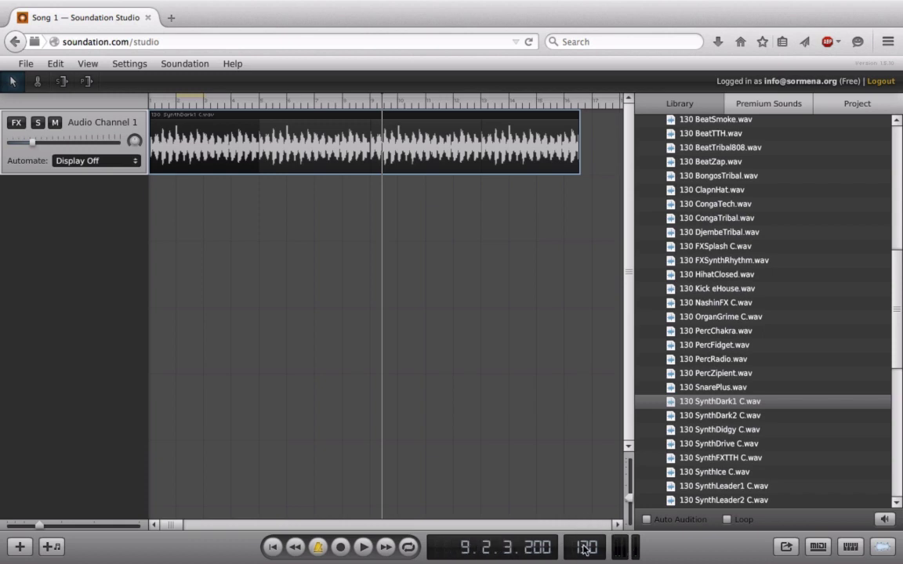
pyautogui.click(455, 549)
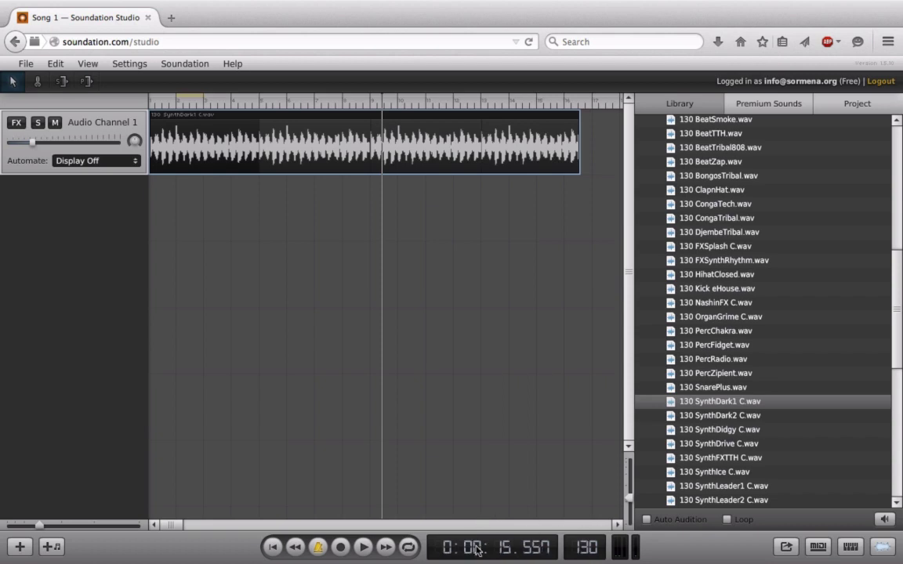
pyautogui.click(462, 555)
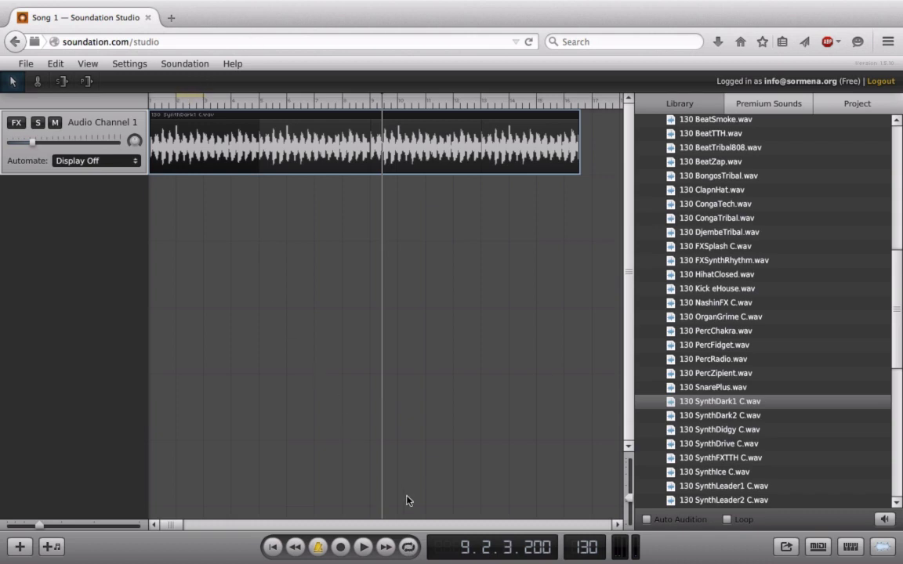
# - Turn on loop playback and set the loop region to span from bar 1 to bar 5
pyautogui.click(408, 547)
pyautogui.click(254, 99)
pyautogui.moveTo(253, 99); pyautogui.dragTo(117, 81)
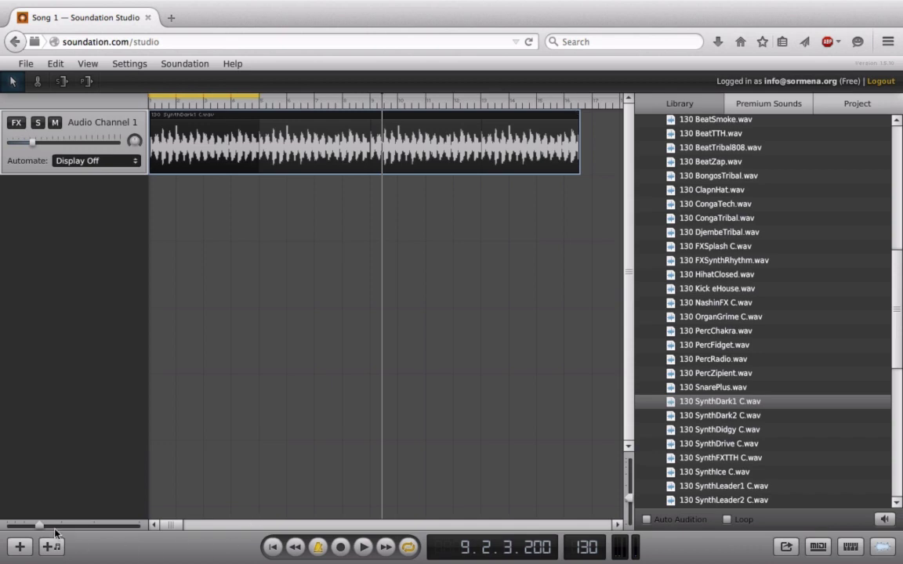
# - Play the looped section with the timeline enlarged around bars 1 to 5, then stop playback
pyautogui.moveTo(40, 527); pyautogui.dragTo(55, 530)
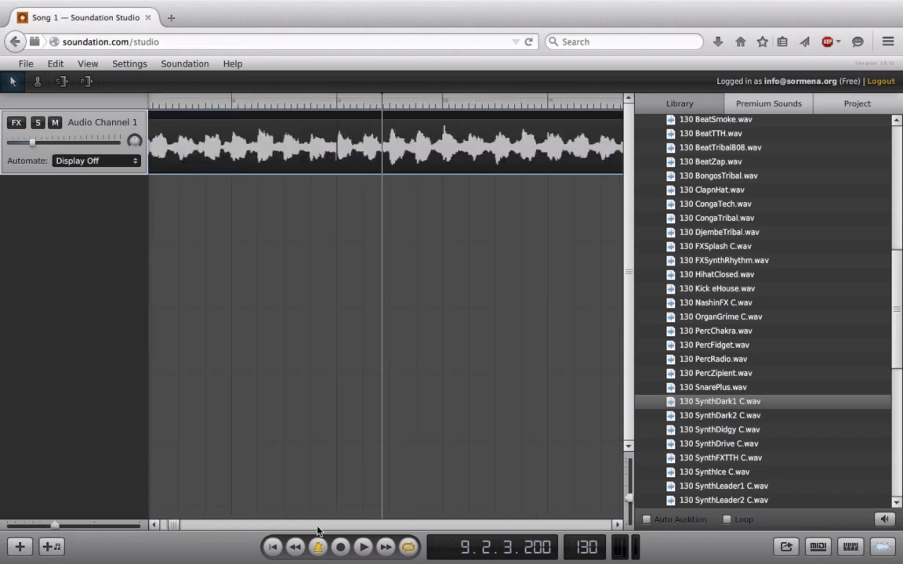
pyautogui.click(153, 526)
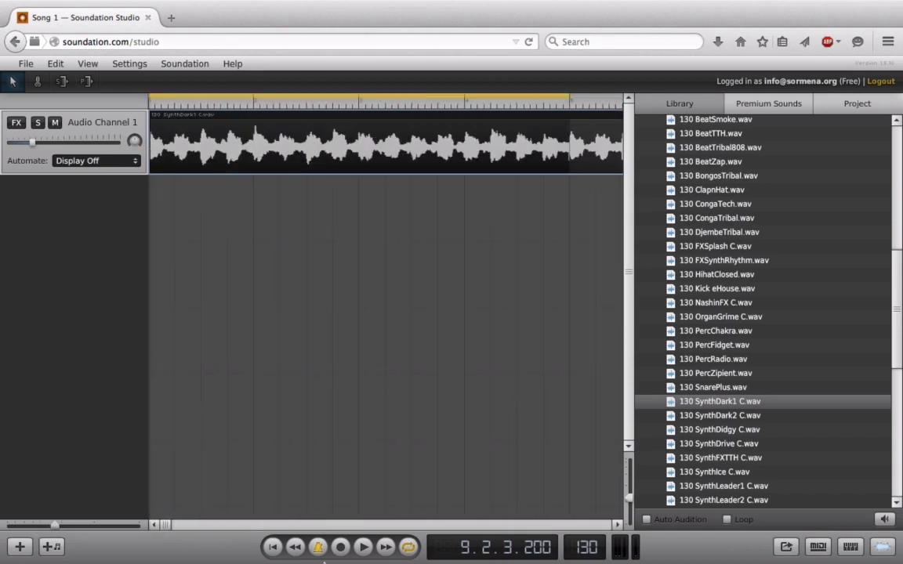
pyautogui.click(364, 548)
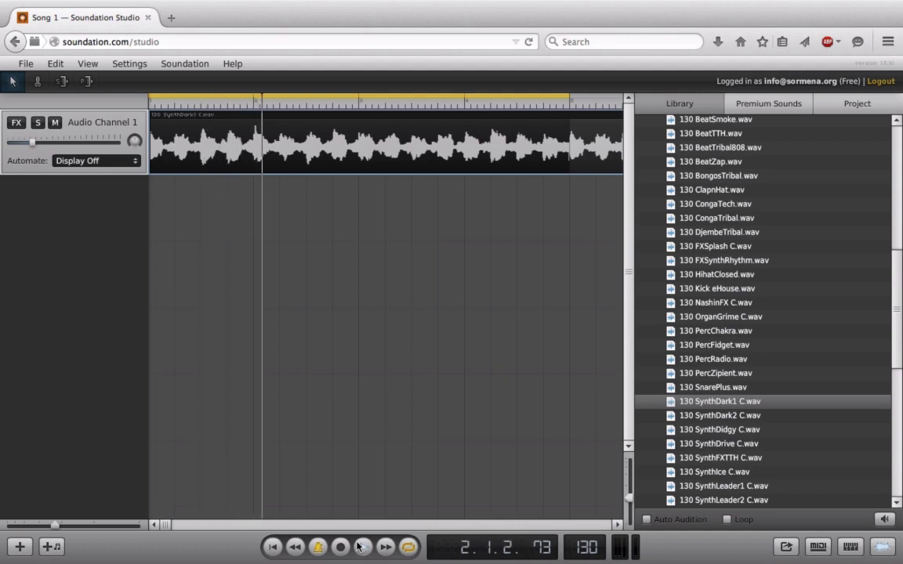
pyautogui.click(361, 546)
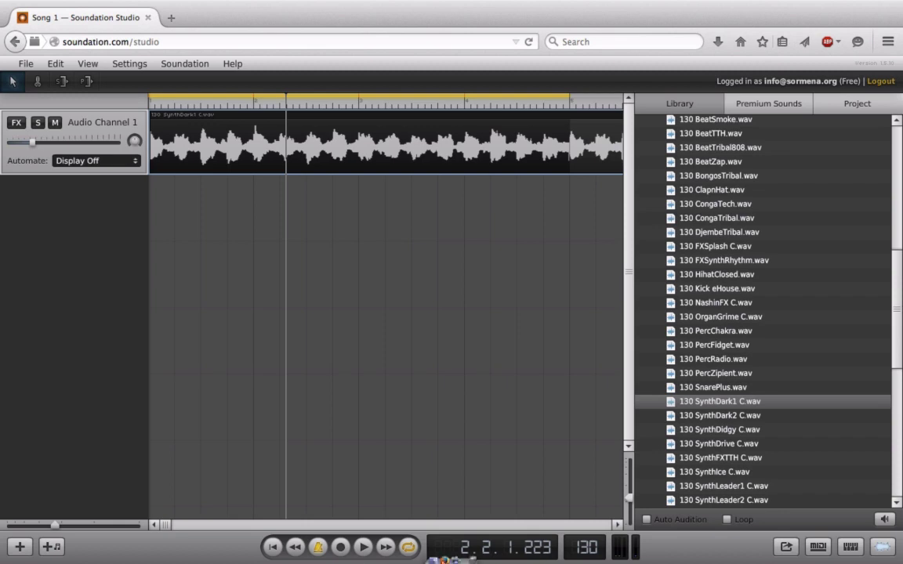
# - Try fast-forwarding and rewinding the playhead while playback is stopped
pyautogui.click(384, 548)
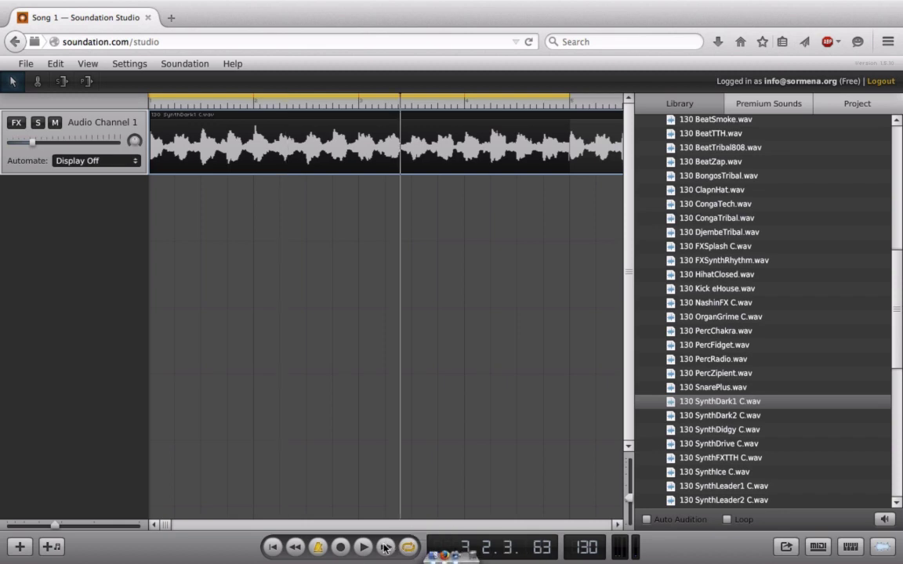
pyautogui.click(294, 548)
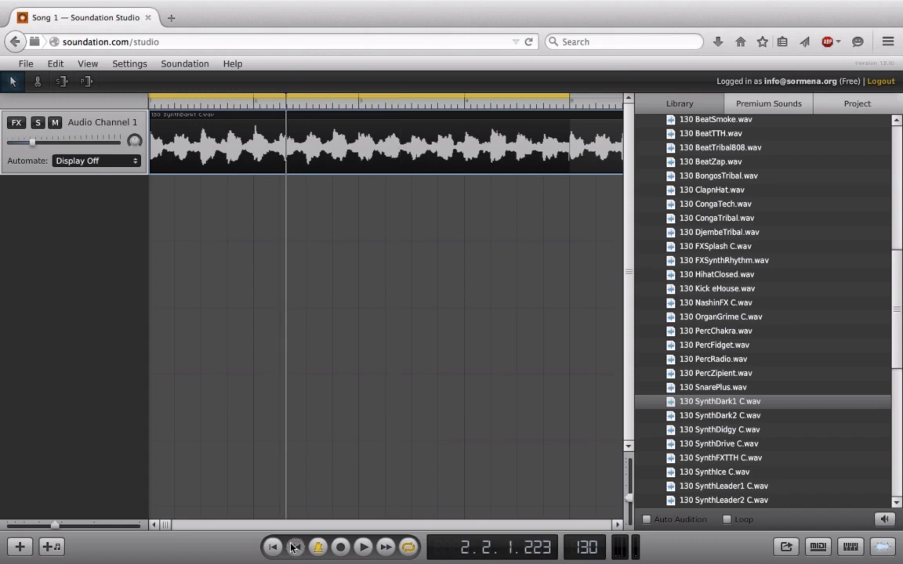
pyautogui.click(294, 547)
pyautogui.click(384, 548)
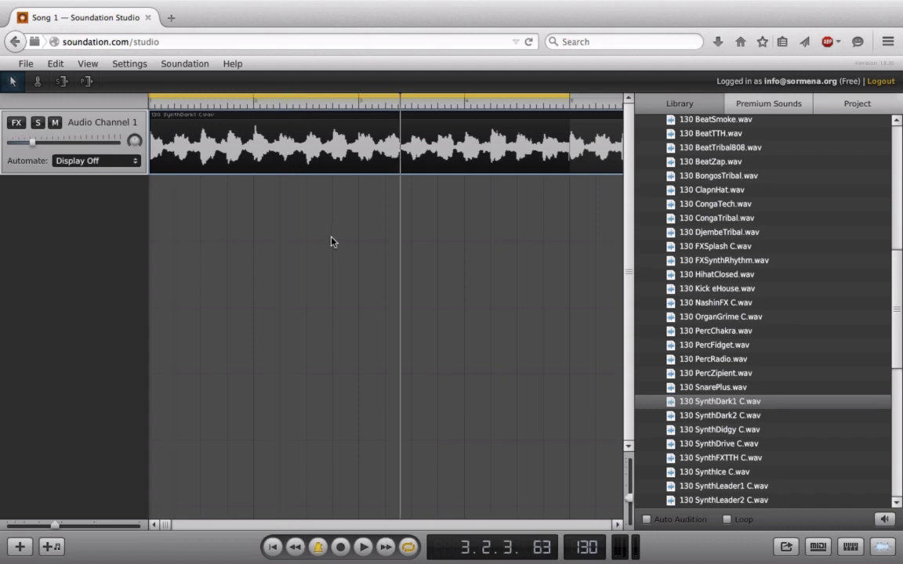
# - Reposition the playhead at several points between bars 1 and 5 on the timeline ruler, ending in bar 1
pyautogui.click(216, 94)
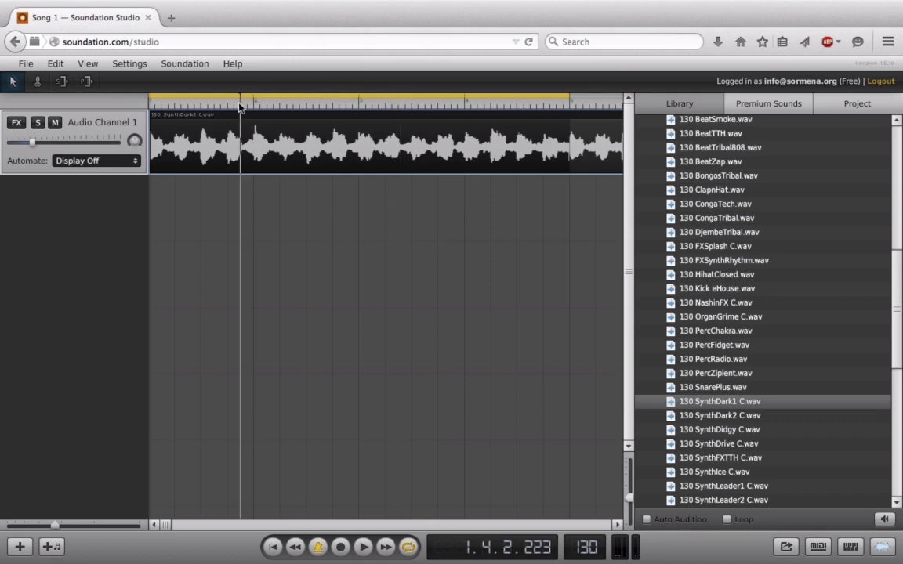
pyautogui.click(153, 95)
pyautogui.click(468, 103)
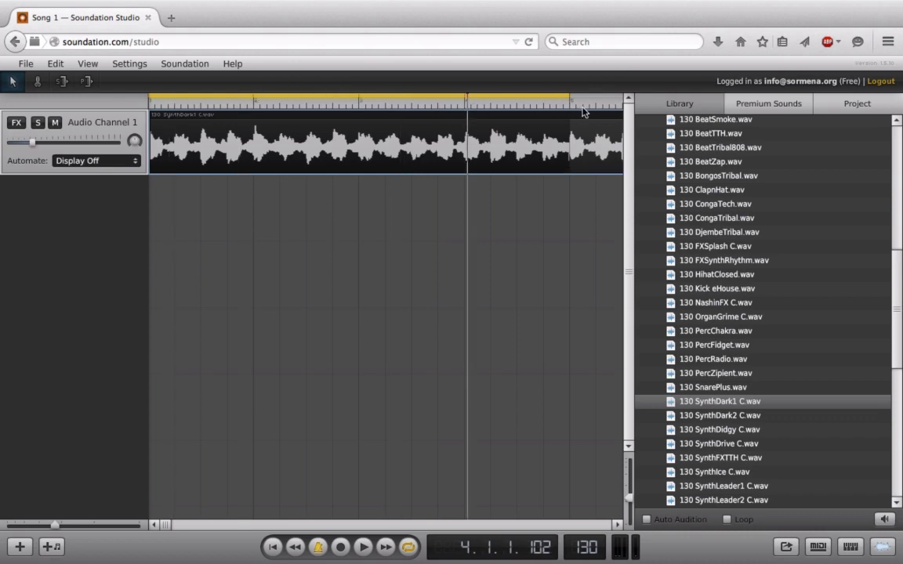
pyautogui.click(584, 106)
pyautogui.click(554, 105)
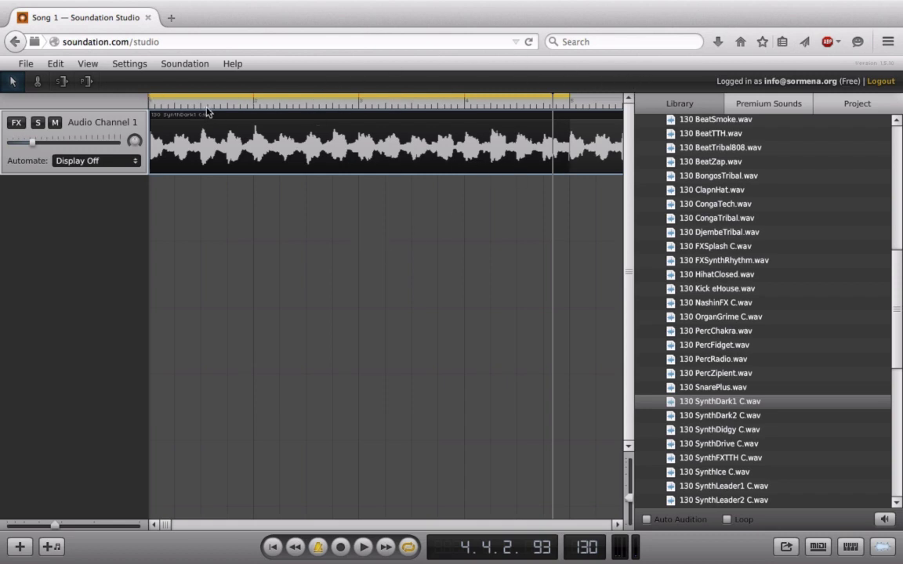
pyautogui.click(174, 100)
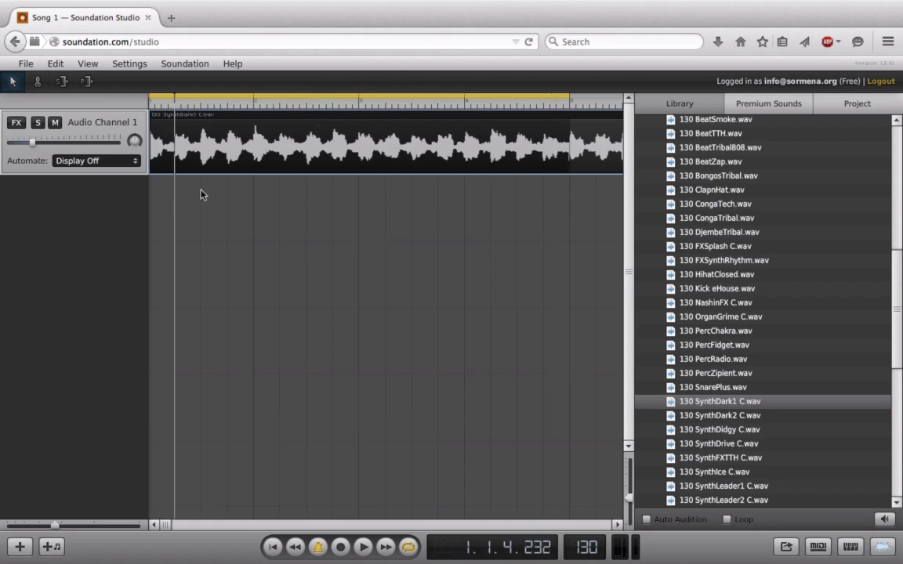
# - Play the song from bar 1, rewind several times during playback and return to the start of the song
pyautogui.press('space')
pyautogui.click(296, 549)
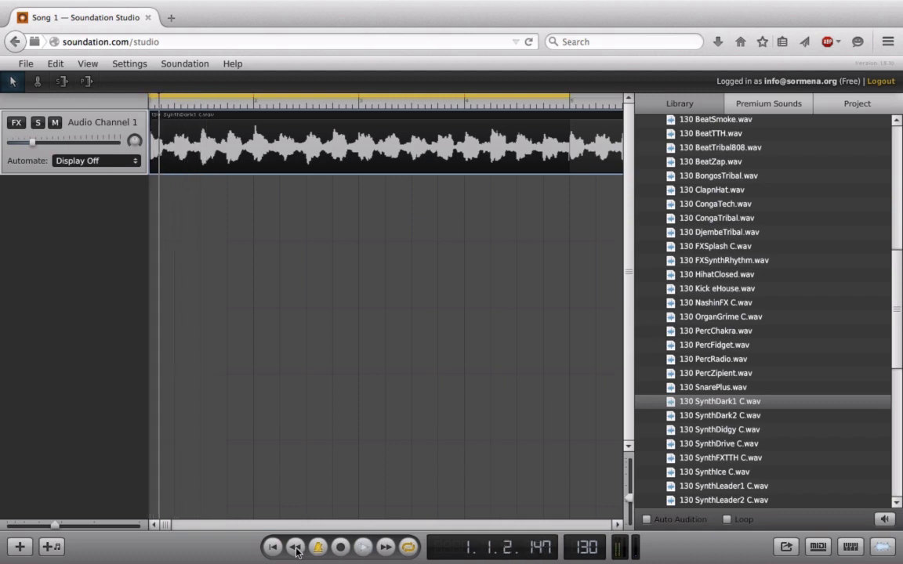
pyautogui.click(295, 549)
pyautogui.click(296, 548)
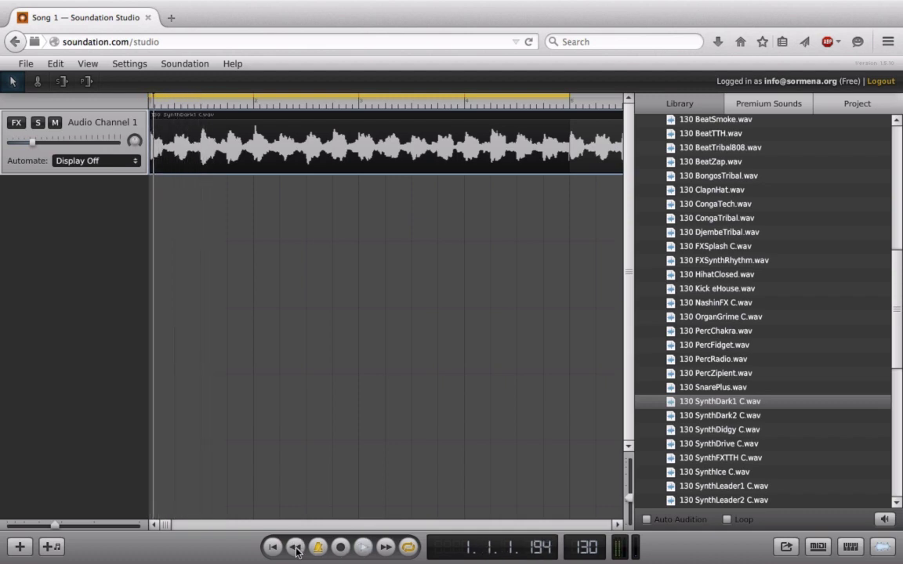
pyautogui.click(357, 551)
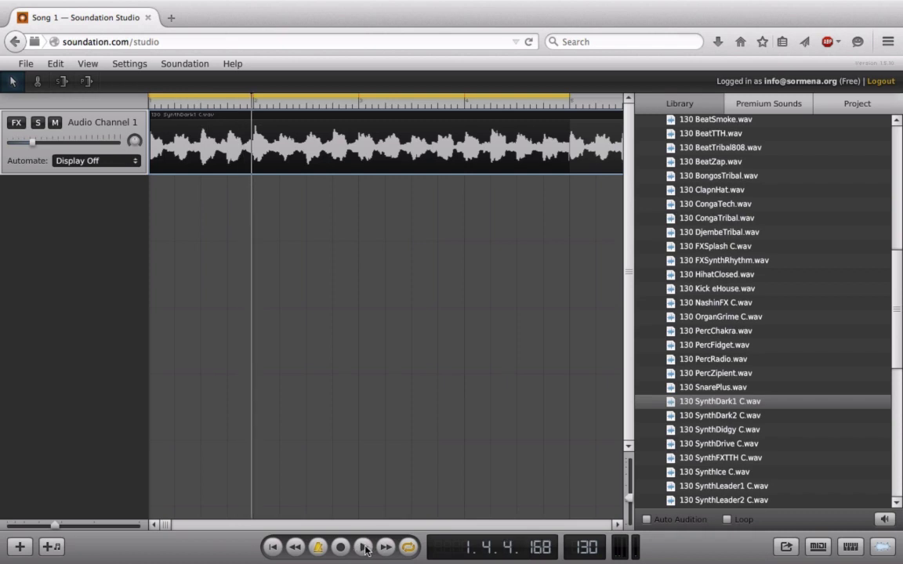
pyautogui.click(364, 548)
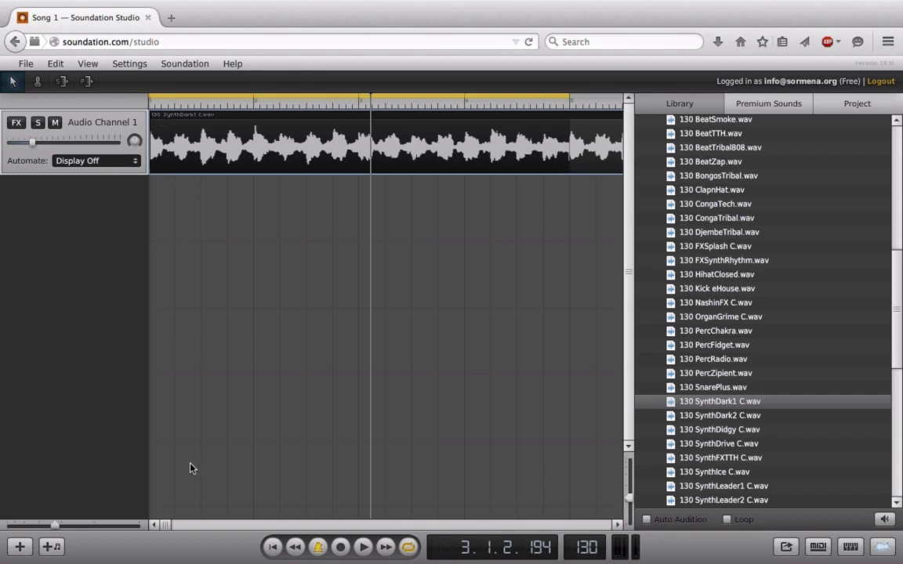
pyautogui.click(274, 547)
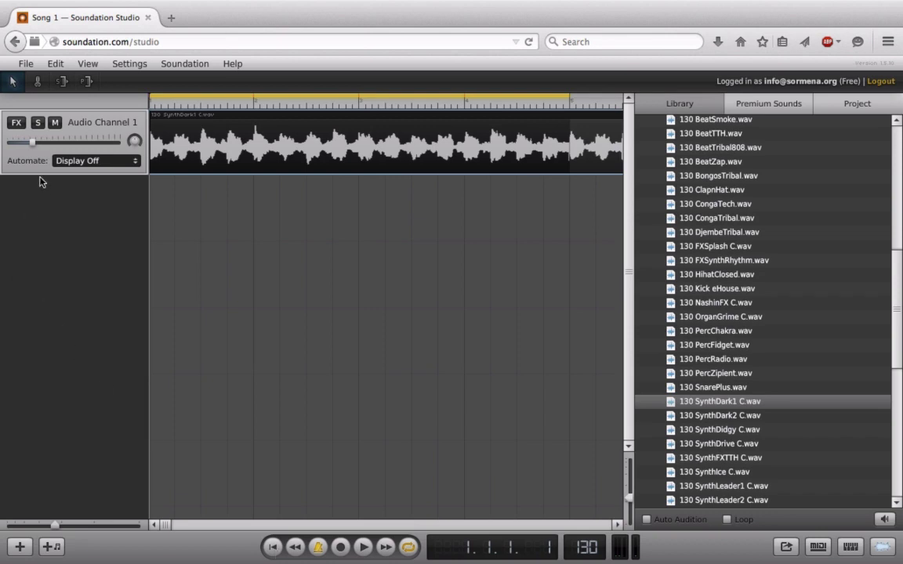
# - Reset the volume of Audio Channel 1 to its default and add a second audio channel
pyautogui.doubleClick(31, 143)
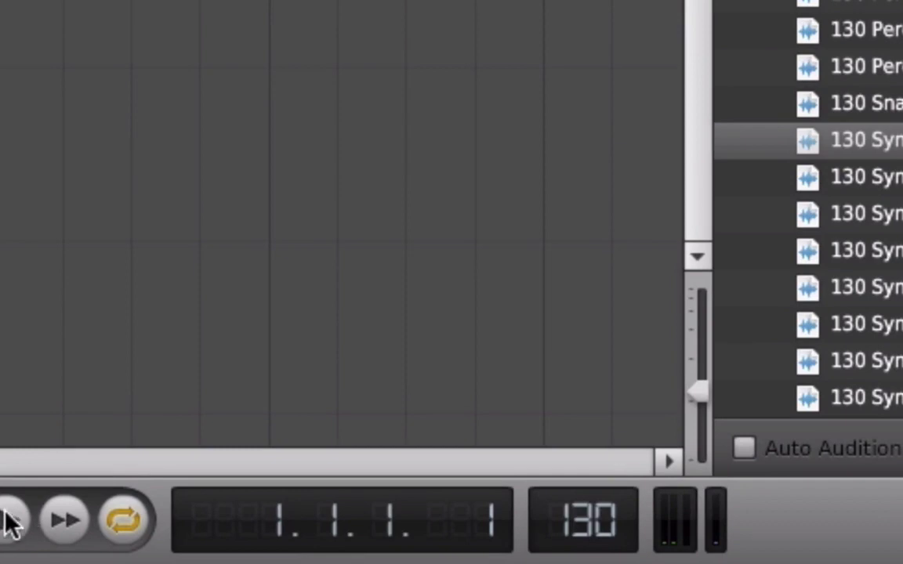
pyautogui.click(19, 535)
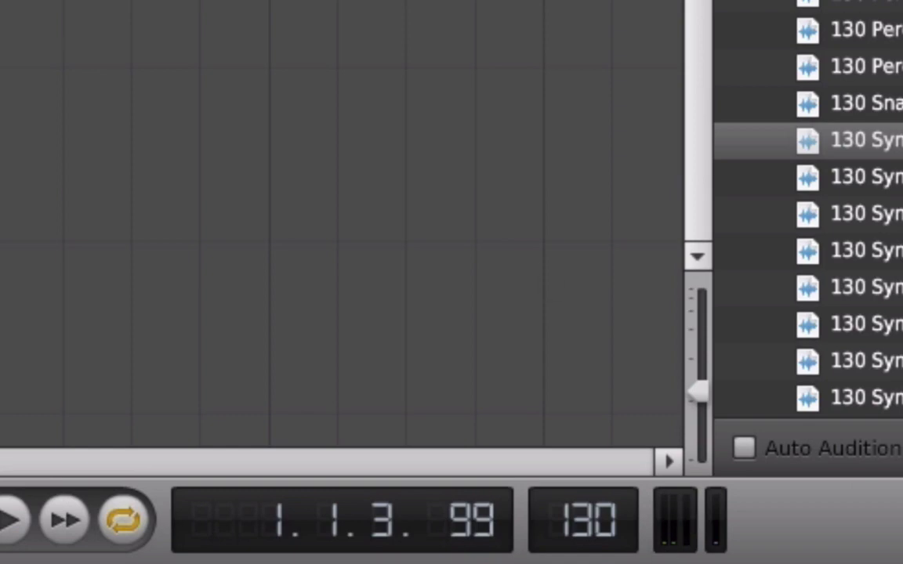
# - Place 125 BeatElectroHouse.wav from the library's 125 folder on Audio Channel 2, declining time stretching or pitching of the file
pyautogui.scroll(7, 807, 204)
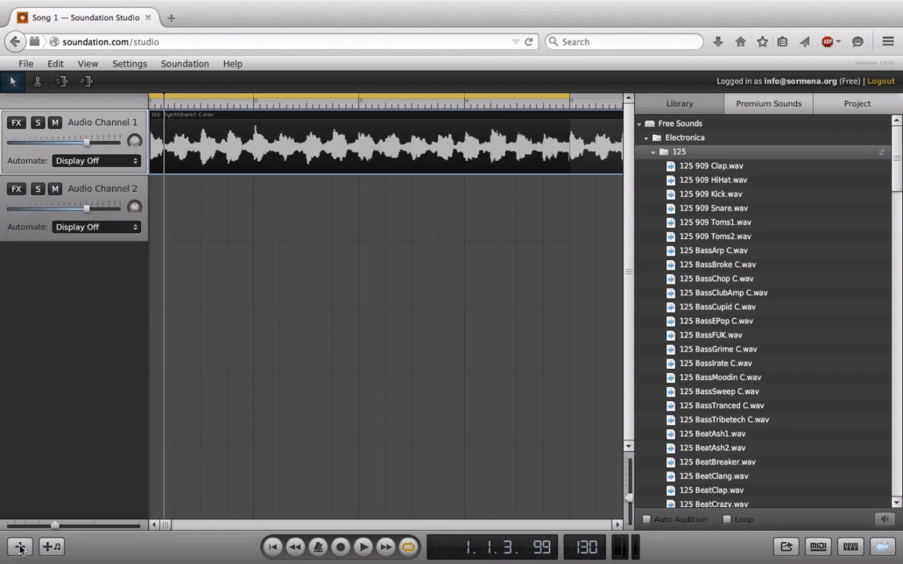
pyautogui.scroll(-5, 766, 278)
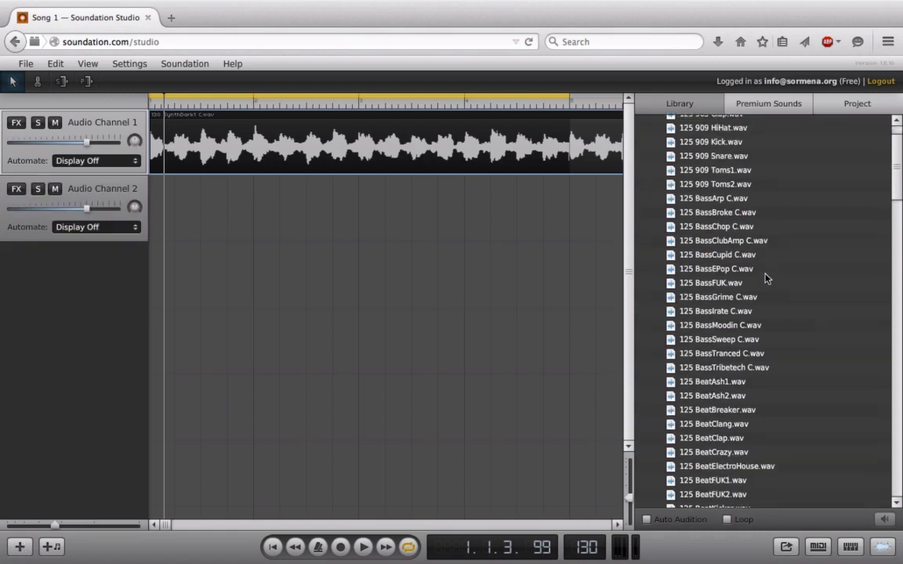
pyautogui.scroll(-6, 766, 278)
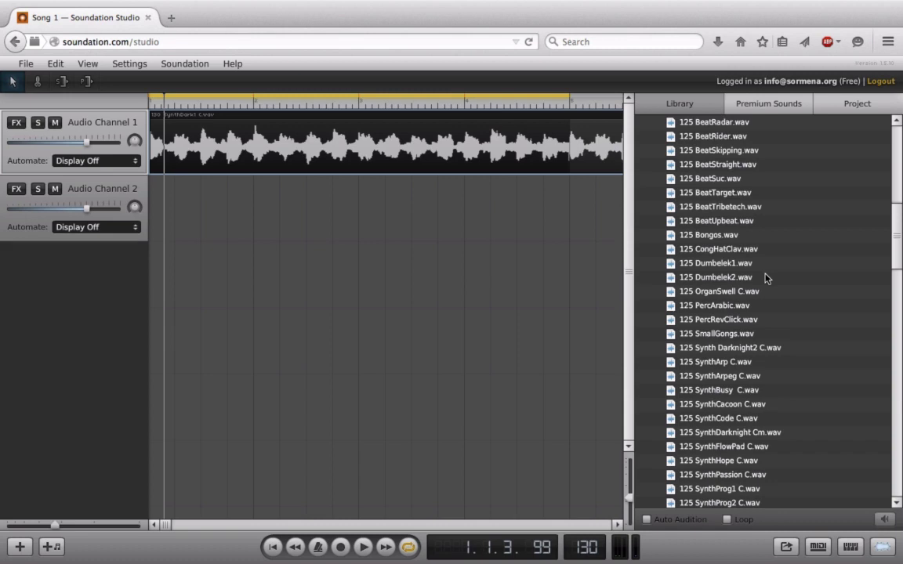
pyautogui.scroll(-3, 766, 279)
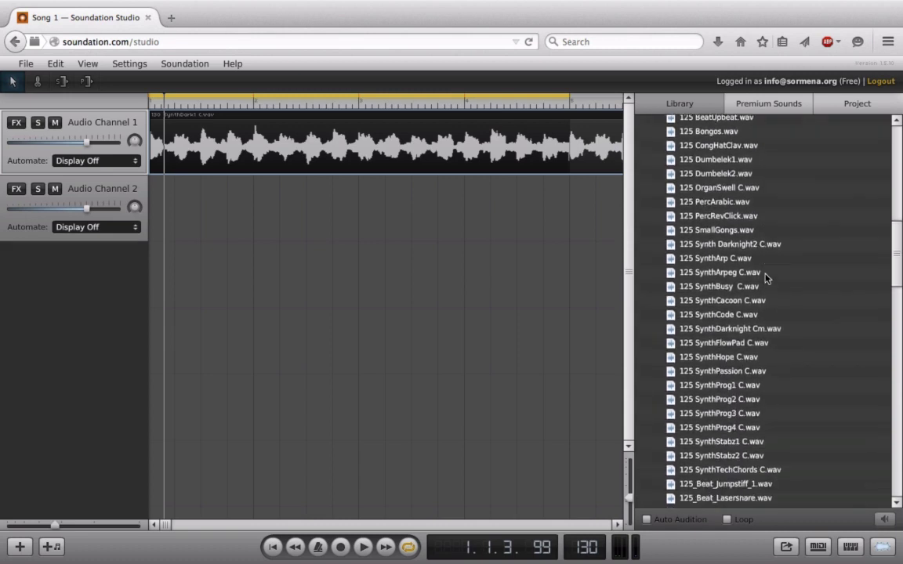
pyautogui.scroll(10, 766, 278)
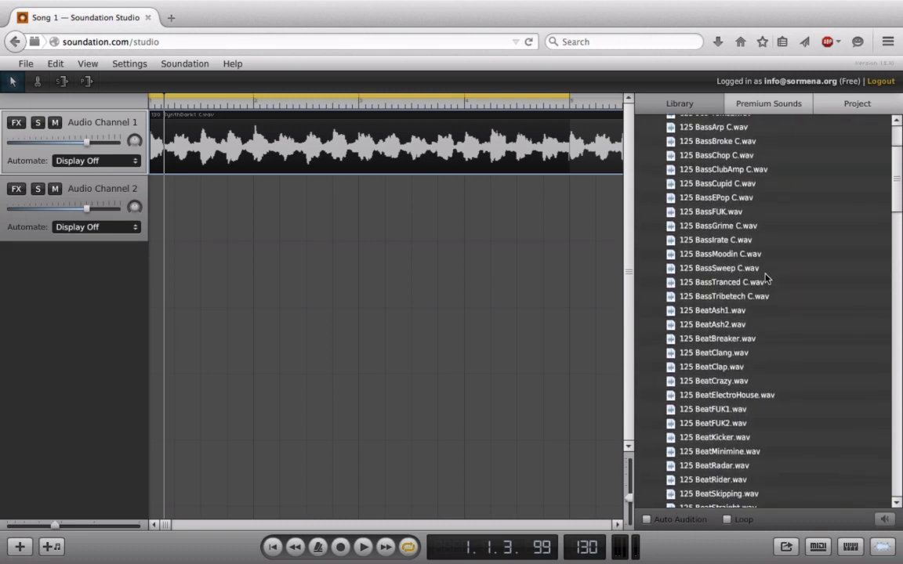
pyautogui.scroll(3, 765, 278)
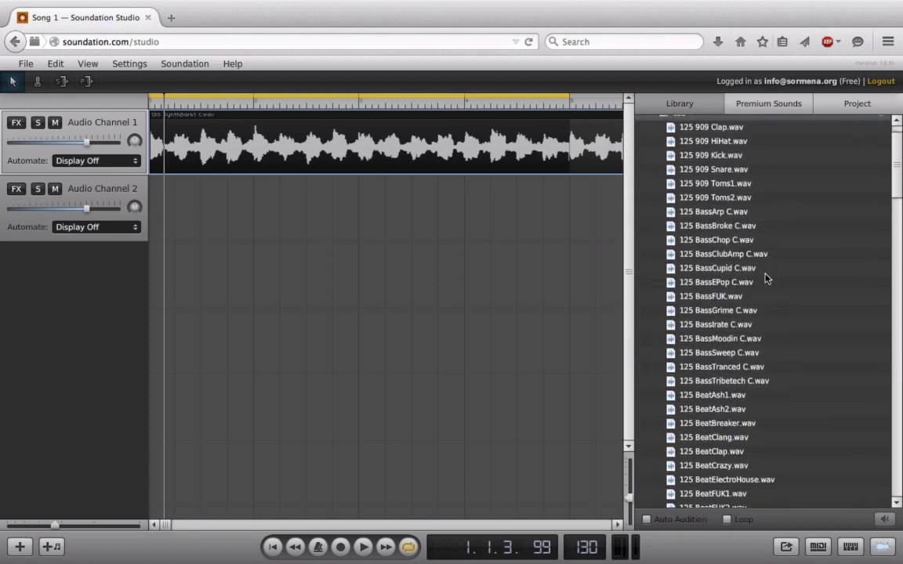
pyautogui.scroll(-1, 766, 278)
pyautogui.moveTo(737, 440); pyautogui.dragTo(265, 212)
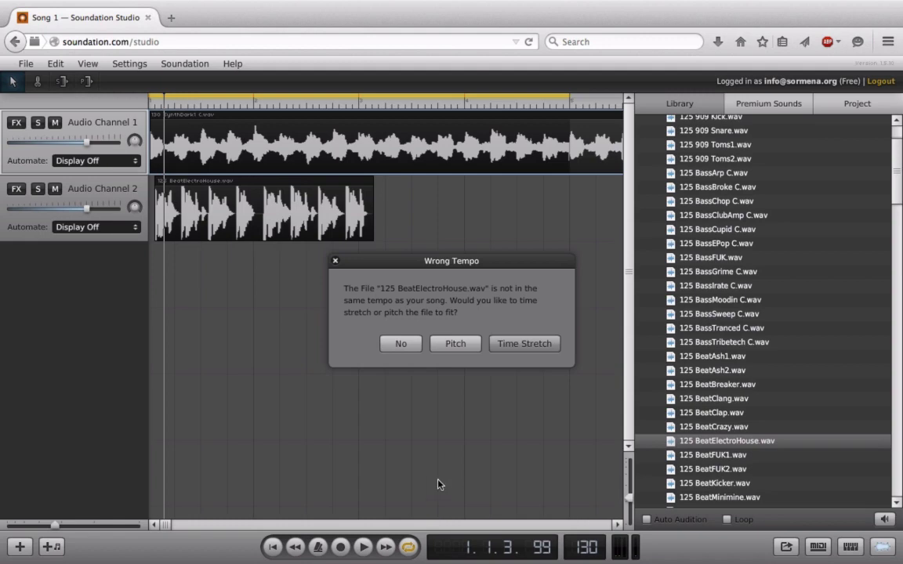
pyautogui.click(400, 344)
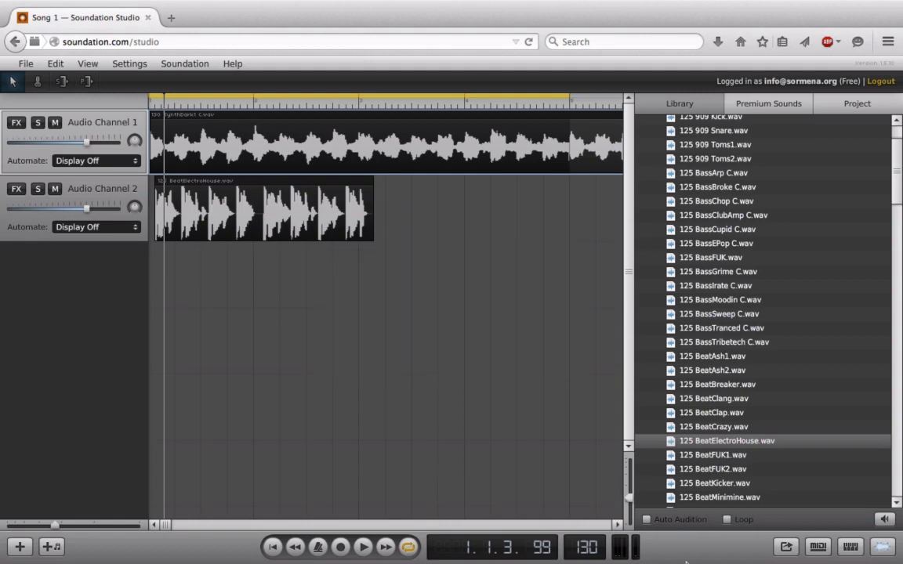
# - Set the song tempo to 125 and align the BeatElectroHouse clip on Audio Channel 2 with the start of bar 1
pyautogui.doubleClick(588, 547)
pyautogui.write('125')
pyautogui.press('Return')
pyautogui.click(267, 222)
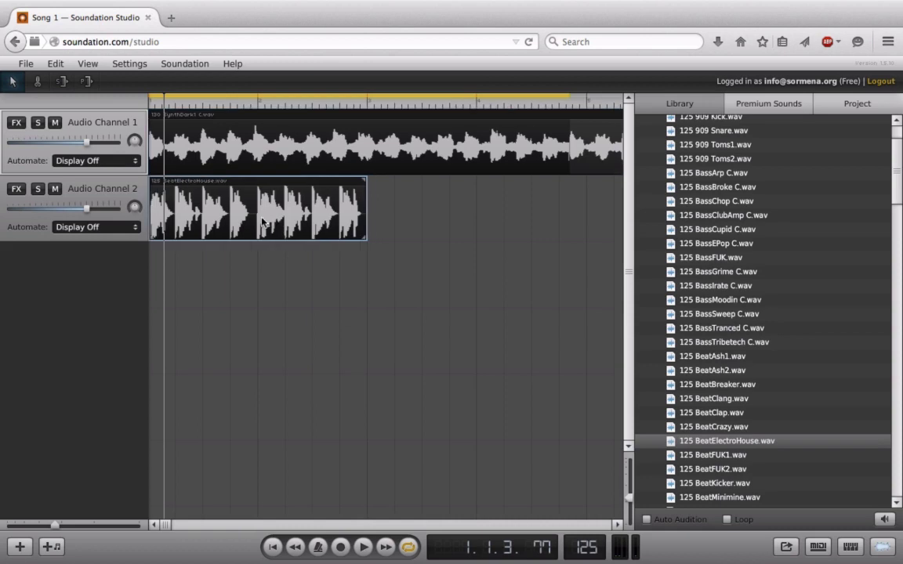
# - Solo Audio Channel 2, play its beat from near the start of the song and stop playback
pyautogui.click(38, 189)
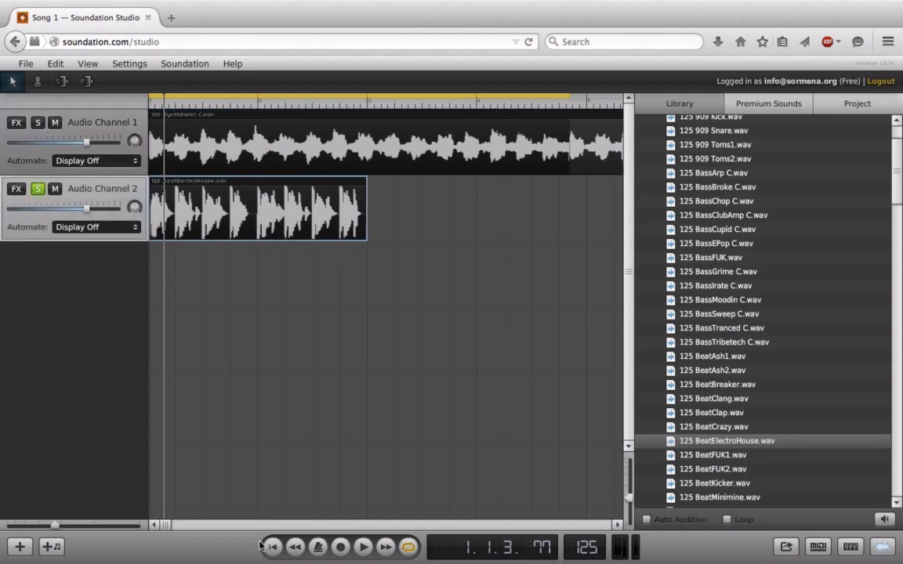
pyautogui.click(297, 547)
pyautogui.click(66, 520)
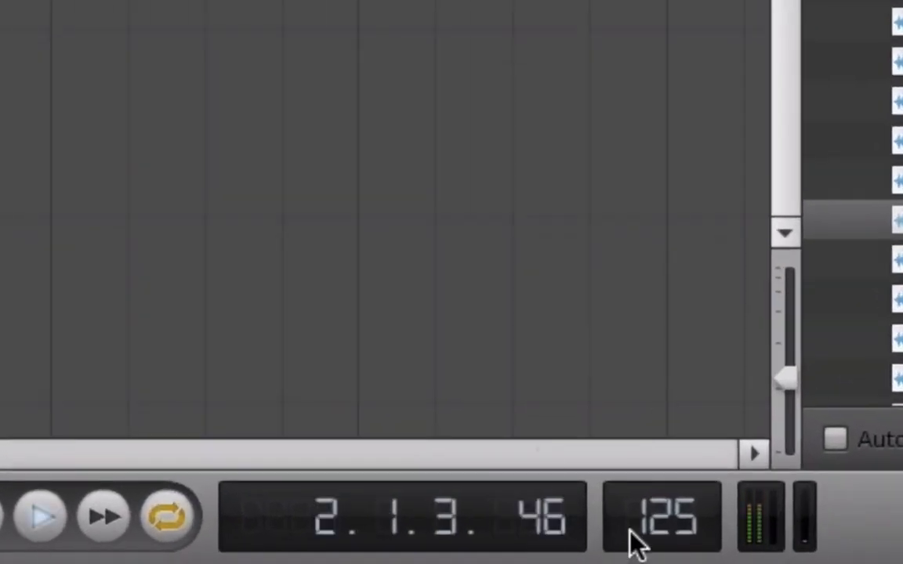
pyautogui.click(26, 517)
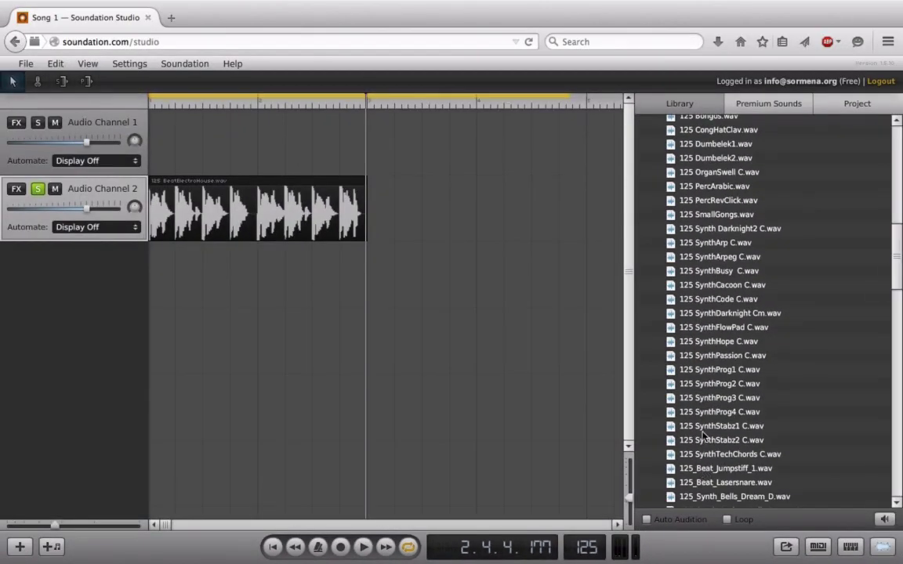
# - Place 125 SynthStabz2 C.wav on Audio Channel 1 at the start of bar 1 and return the playhead to the song start
pyautogui.moveTo(702, 435); pyautogui.dragTo(261, 162)
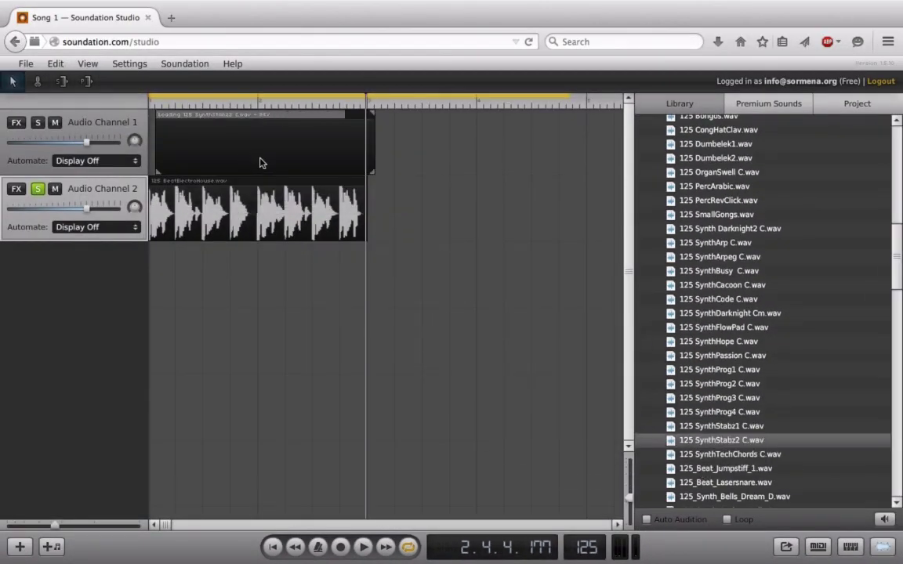
pyautogui.click(286, 549)
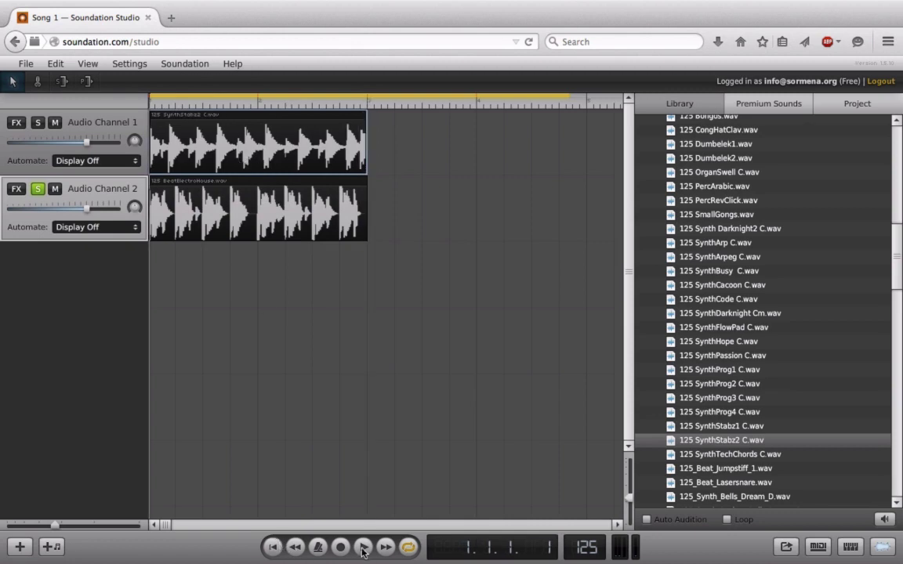
# - Play both channels together from the start, replay them with a different Audio Channel 1 volume, and stop playback
pyautogui.click(364, 548)
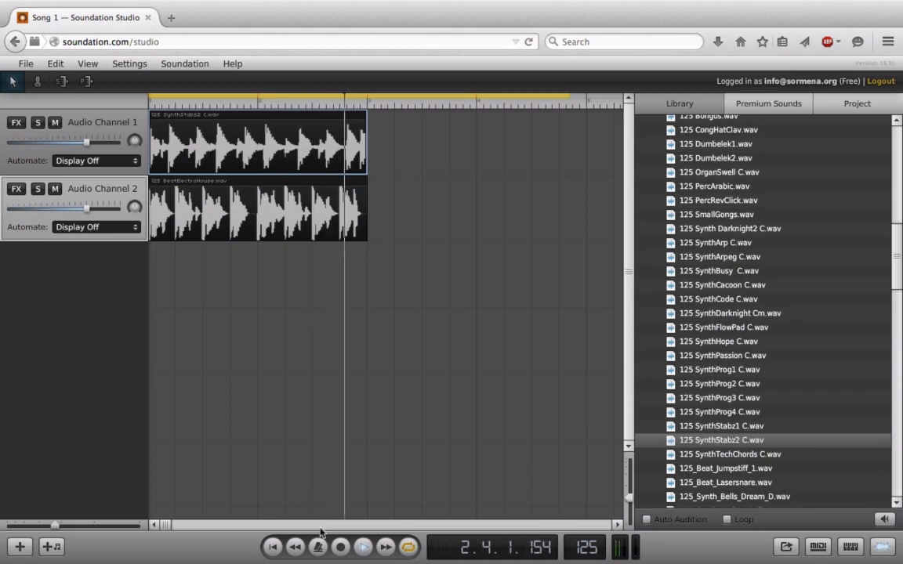
pyautogui.click(294, 548)
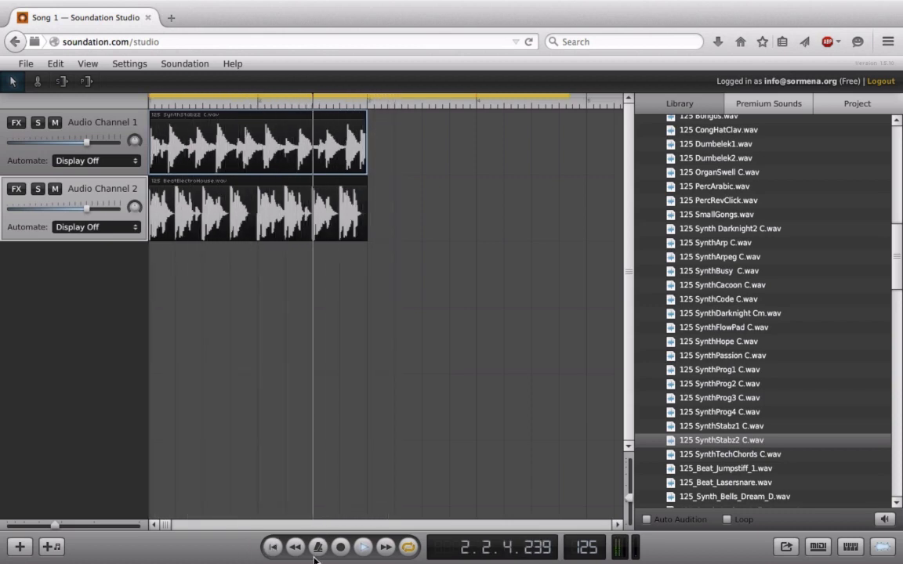
pyautogui.press('space')
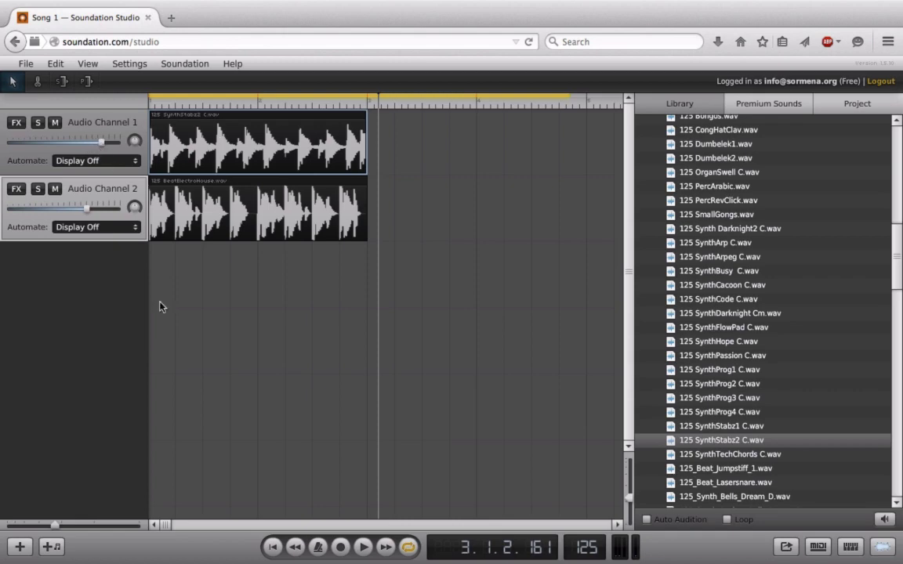
pyautogui.click(273, 547)
pyautogui.press('space')
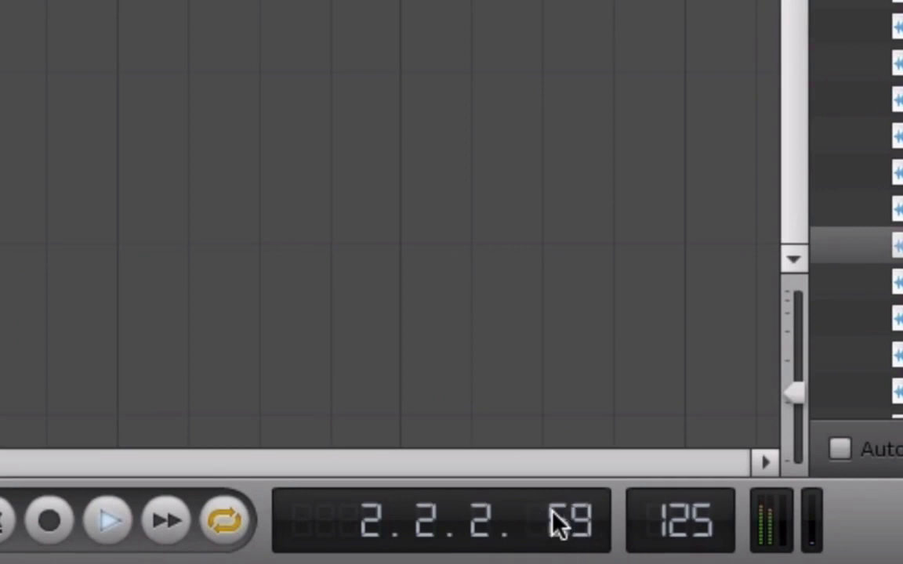
pyautogui.press('space')
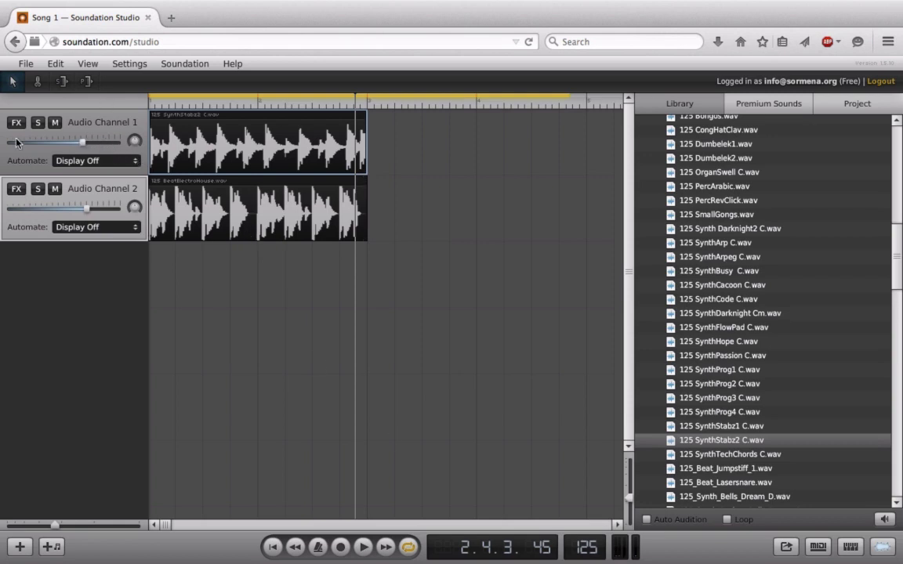
# - Lower the volume of both audio channels to minimum and move Audio Channel 2 above Audio Channel 1
pyautogui.moveTo(16, 142); pyautogui.dragTo(5, 142)
pyautogui.moveTo(86, 209); pyautogui.dragTo(1, 214)
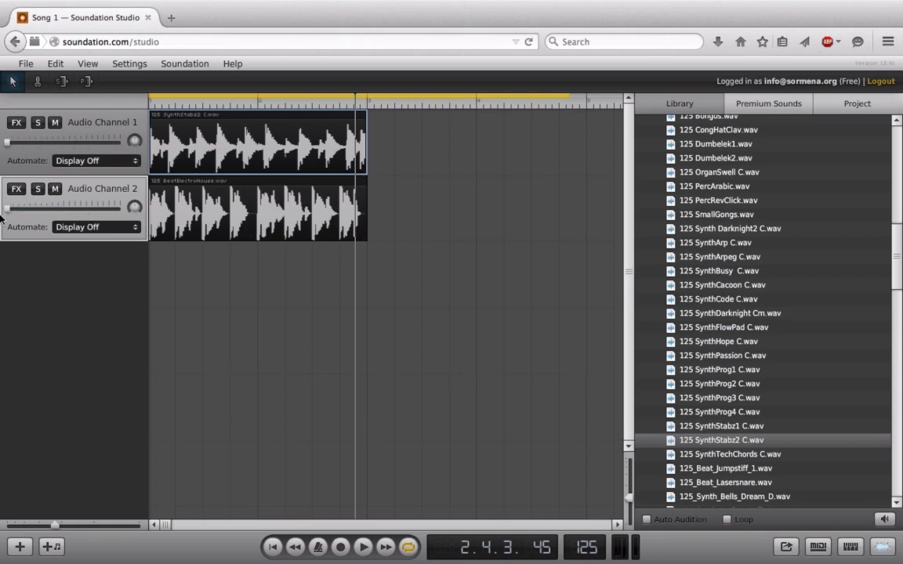
pyautogui.moveTo(82, 204); pyautogui.dragTo(61, 103)
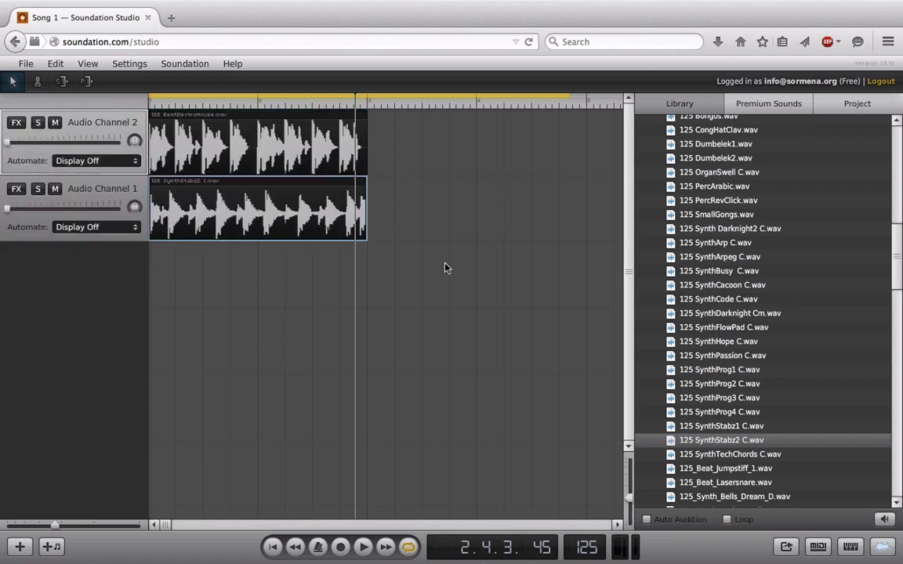
# - Shorten the loop region to span bars 1 and 2, ending at the start of bar 3 with the clips
pyautogui.moveTo(572, 97); pyautogui.dragTo(155, 104)
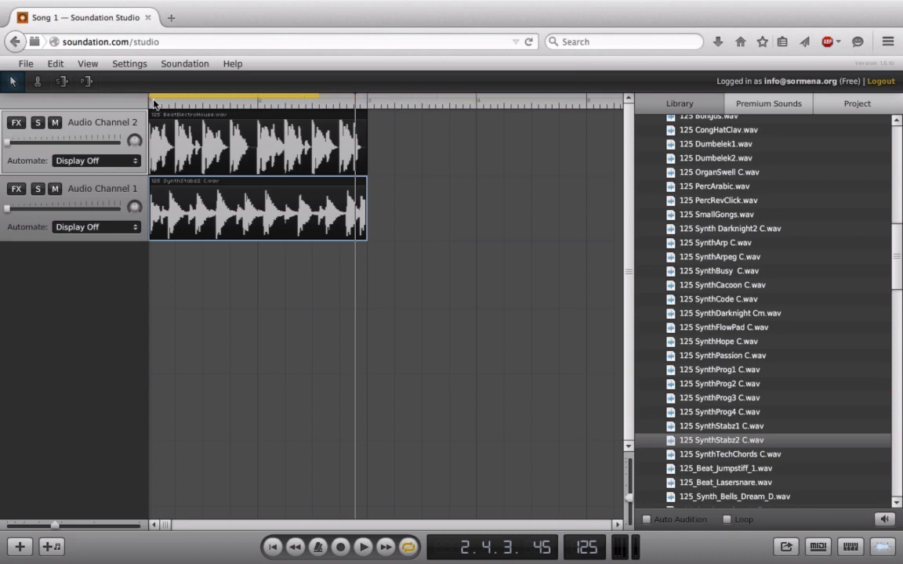
pyautogui.moveTo(317, 99); pyautogui.dragTo(365, 116)
# - Play the loop from the start and raise Audio Channel 2 to just over half volume and Audio Channel 1 to about two-thirds
pyautogui.click(273, 547)
pyautogui.click(363, 546)
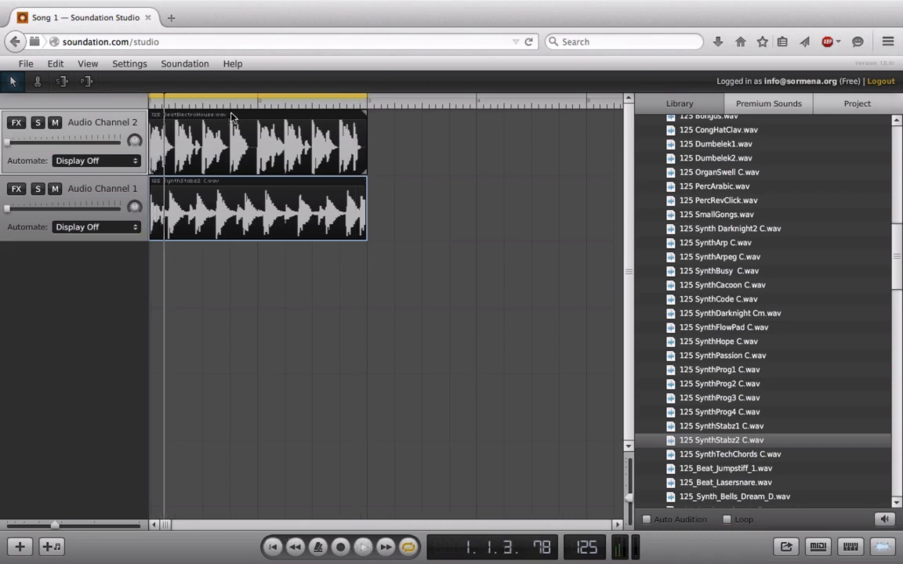
pyautogui.moveTo(122, 141); pyautogui.dragTo(69, 160)
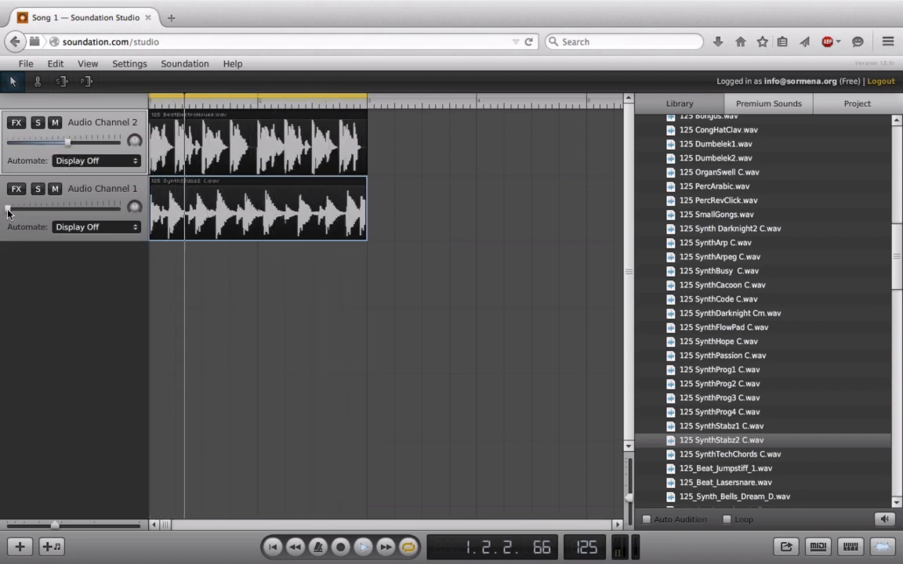
pyautogui.moveTo(8, 207); pyautogui.dragTo(80, 220)
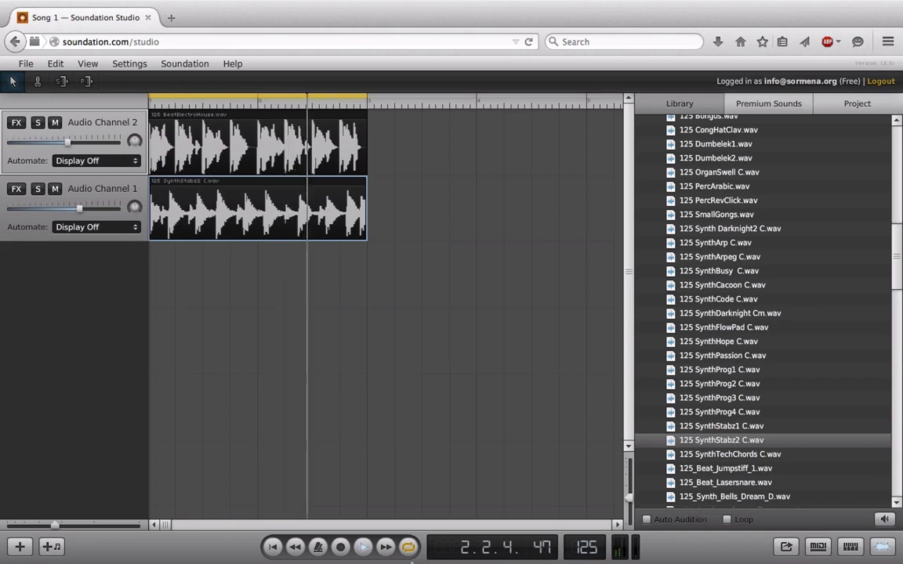